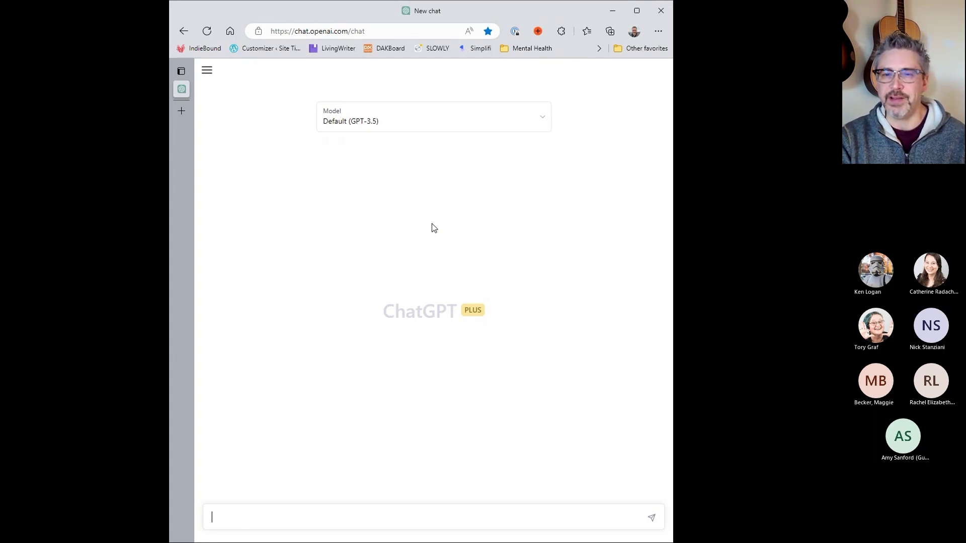
- Send the chat prompt "I want you to act as an Agile project manager"
{"action": "type", "text": "I wa"}
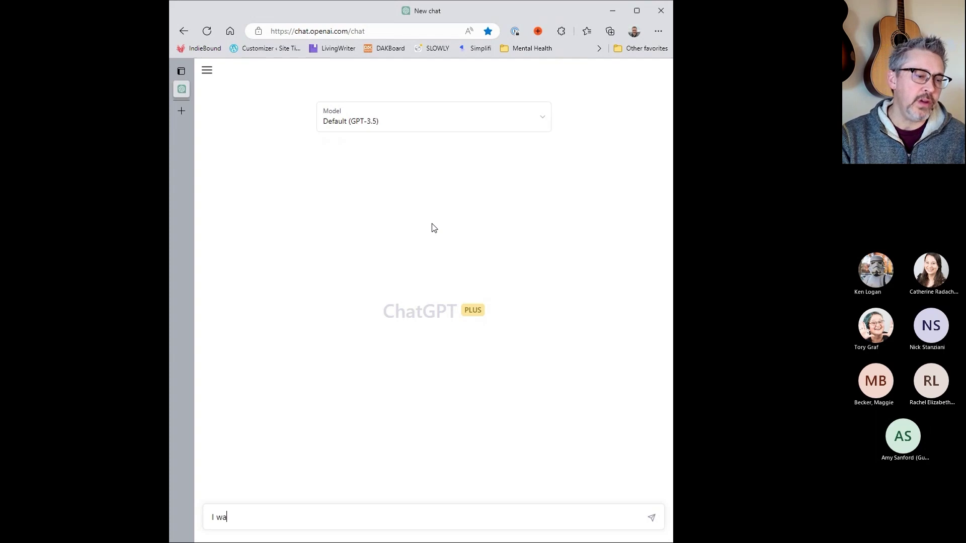
{"action": "type", "text": "nt you"}
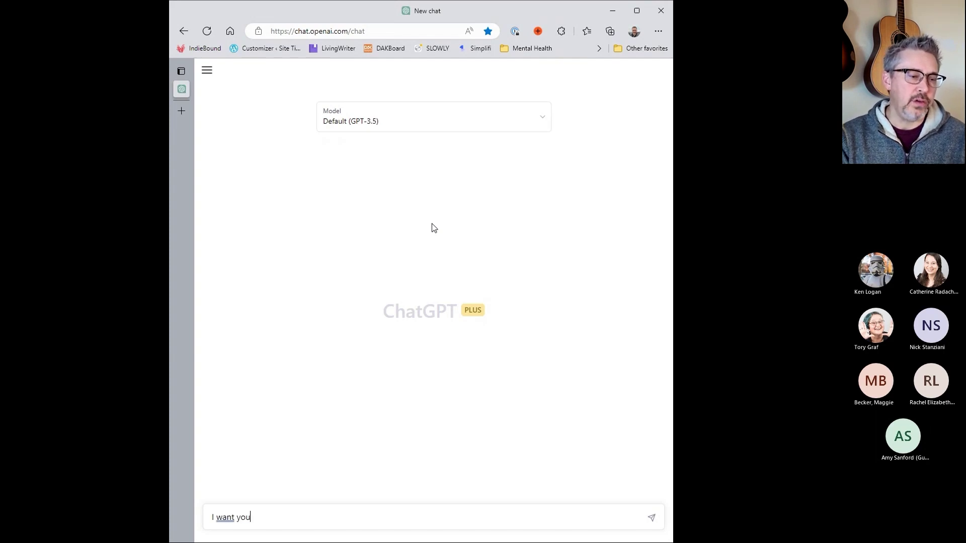
{"action": "type", "text": " to act as an"}
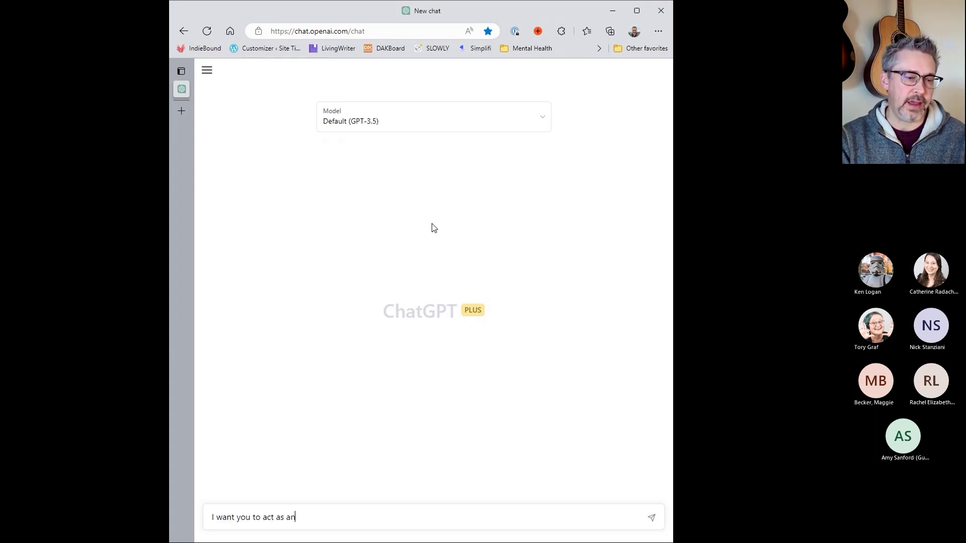
{"action": "type", "text": " Agile p"}
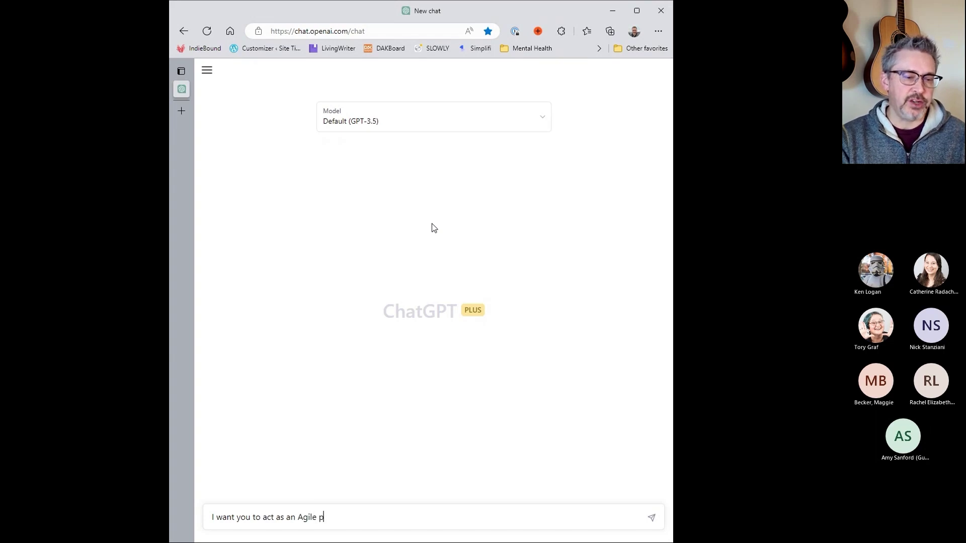
{"action": "type", "text": "roject ma"}
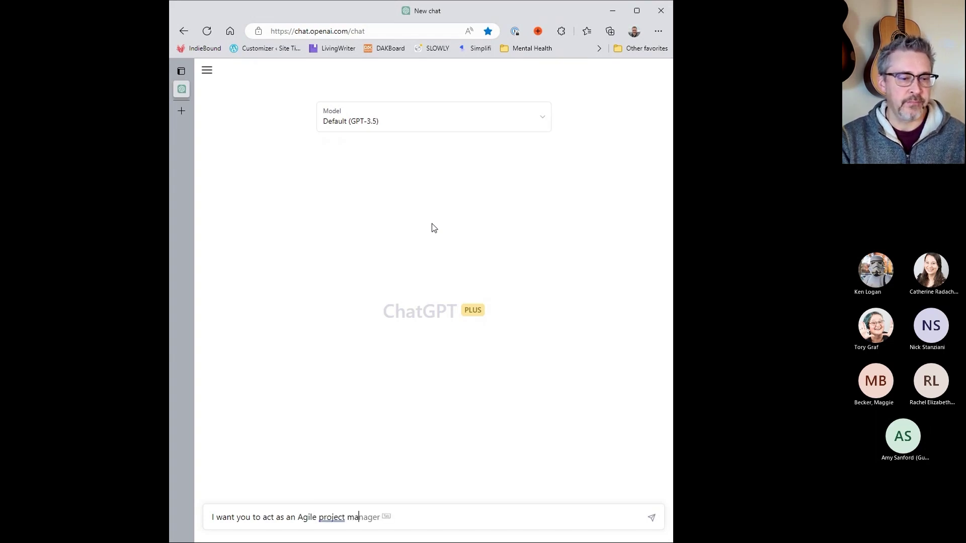
{"action": "key", "text": "Tab"}
{"action": "key", "text": "Return"}
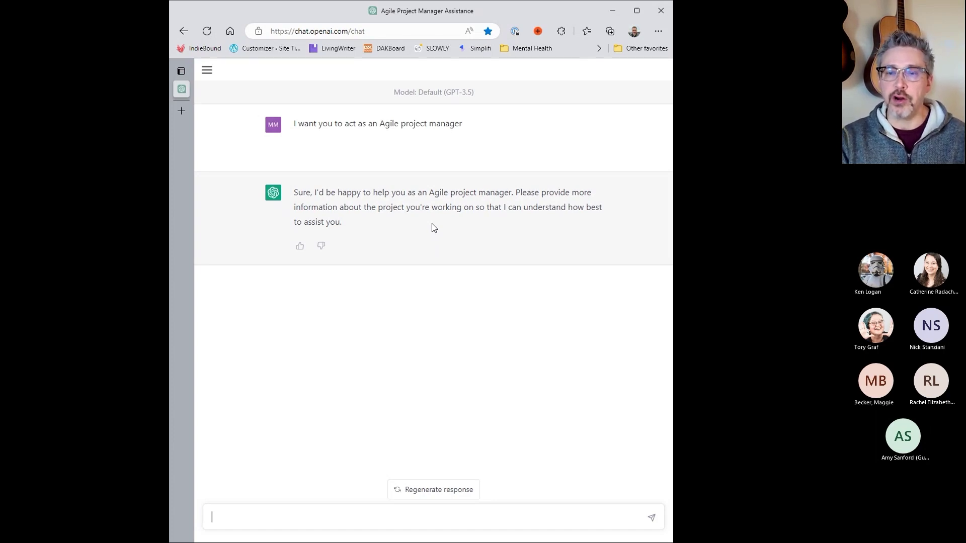
- Start a reply in the message box with "I need to create a project schedule for a client."
{"action": "type", "text": "ne"}
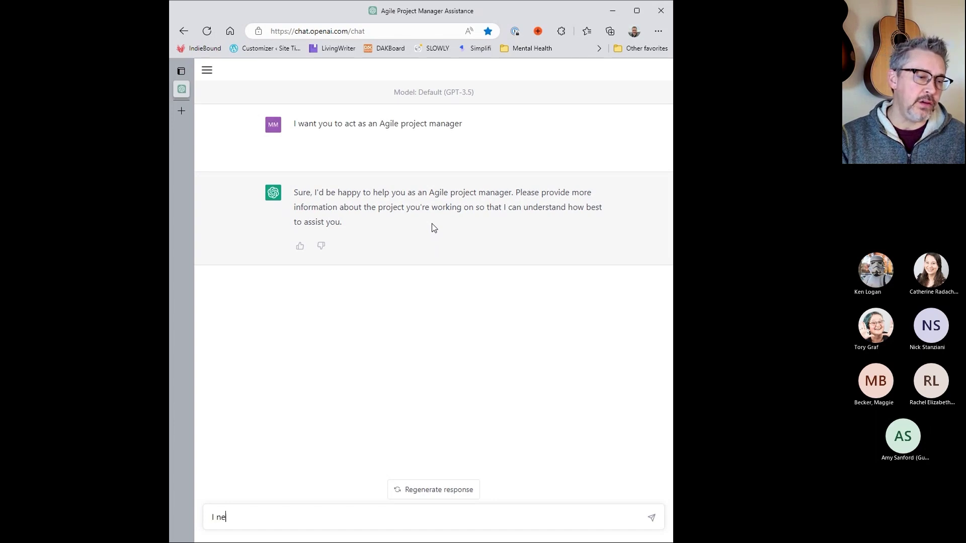
{"action": "type", "text": "ed to create a project "}
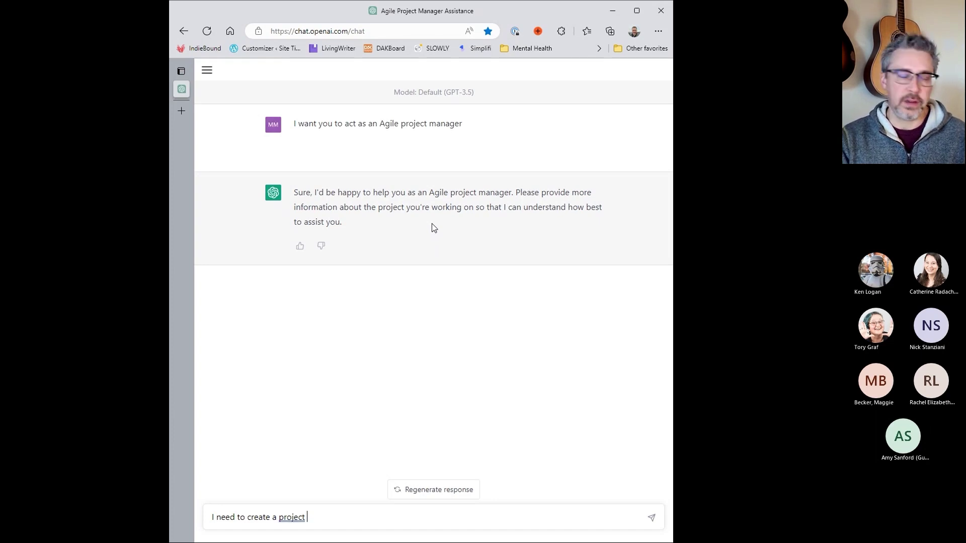
{"action": "type", "text": "schedule for "}
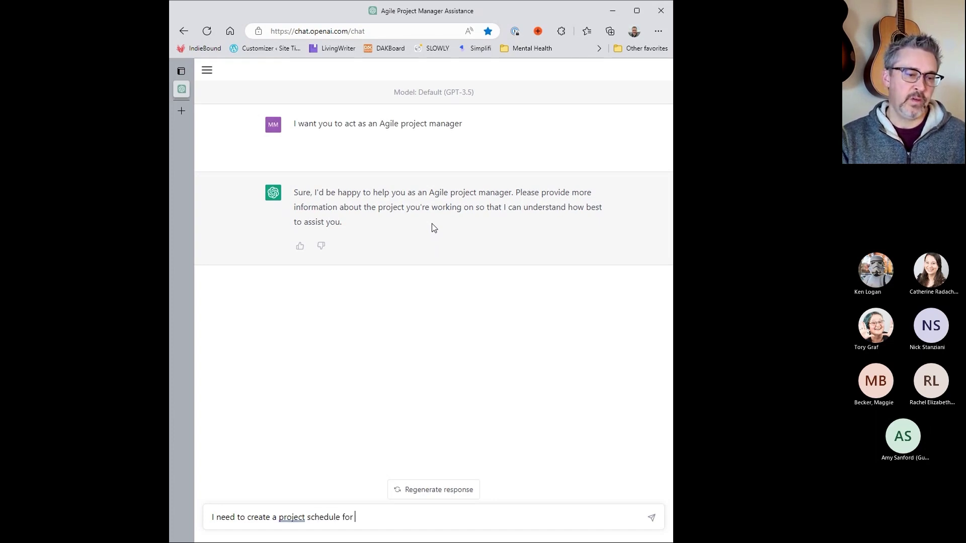
{"action": "type", "text": "a clin"}
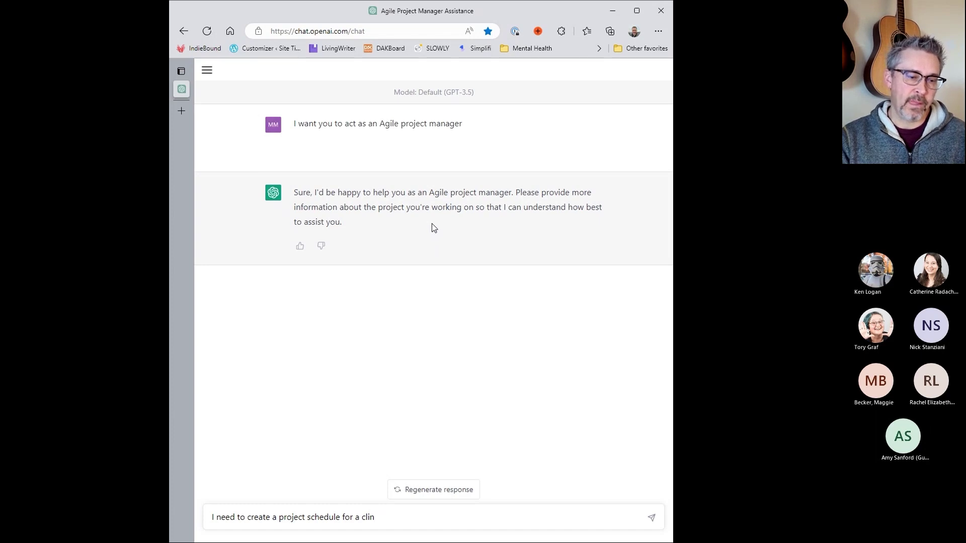
{"action": "key", "text": "BackSpace"}
{"action": "type", "text": "ent. "}
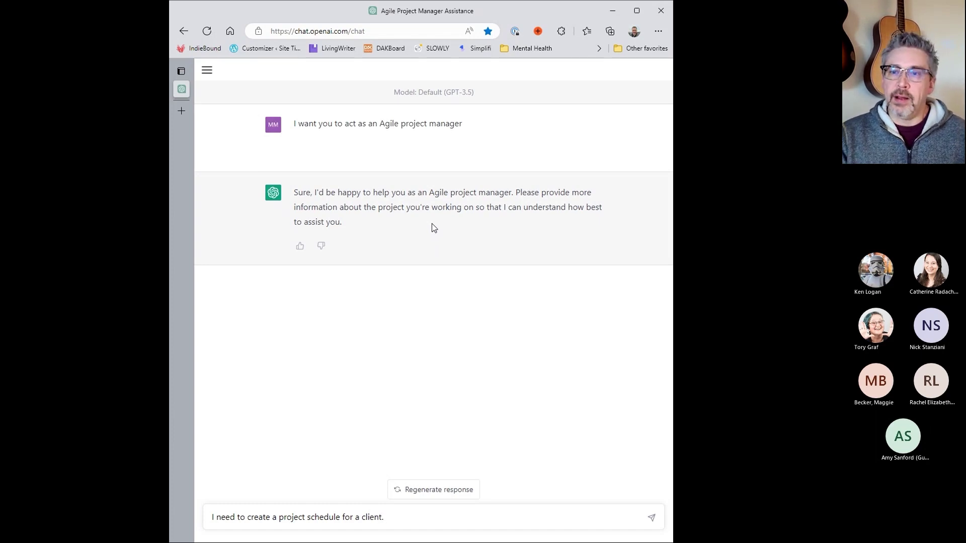
- Add the sentence "The project will start next Monday, 3/20 and finish by May 31st." to the unsent message
{"action": "type", "text": "The project"}
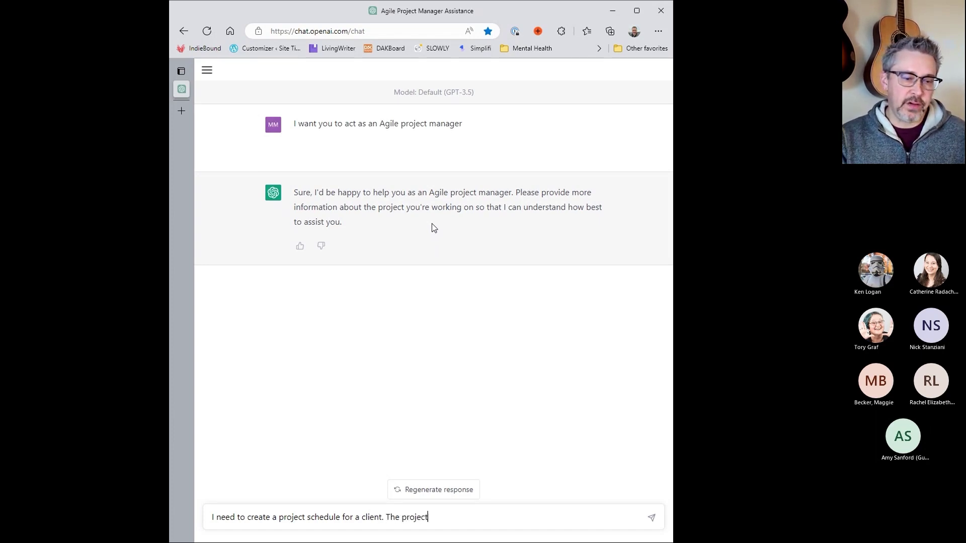
{"action": "type", "text": " will start nex"}
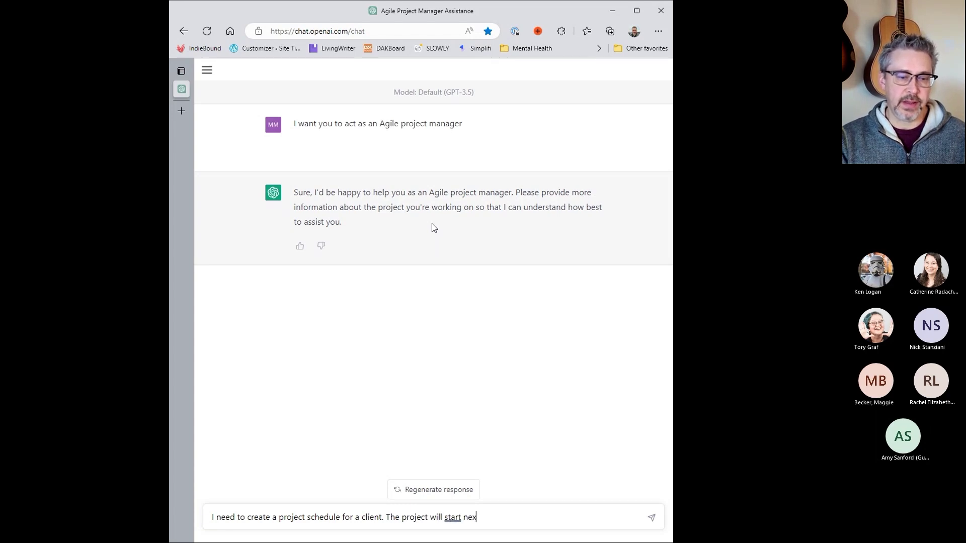
{"action": "type", "text": "t Monday, "}
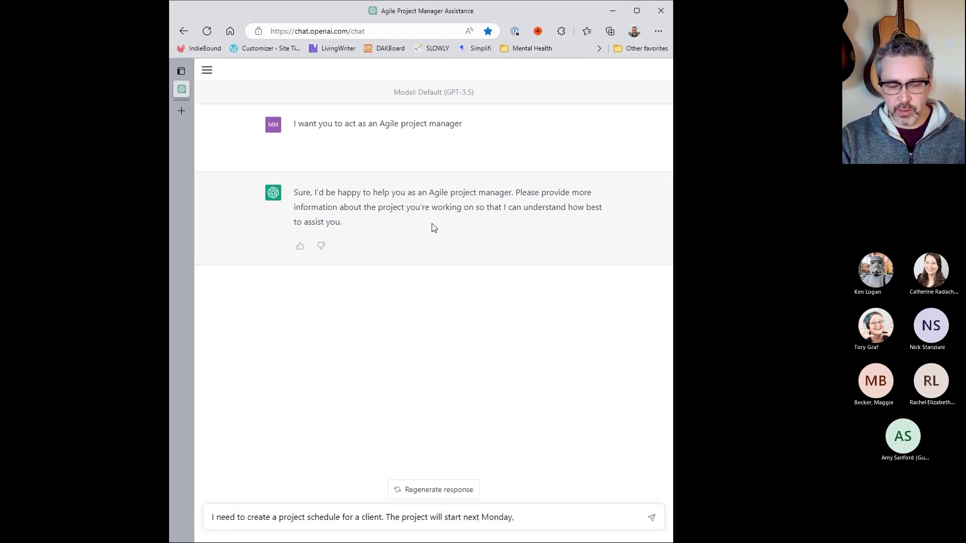
{"action": "type", "text": "3/16"}
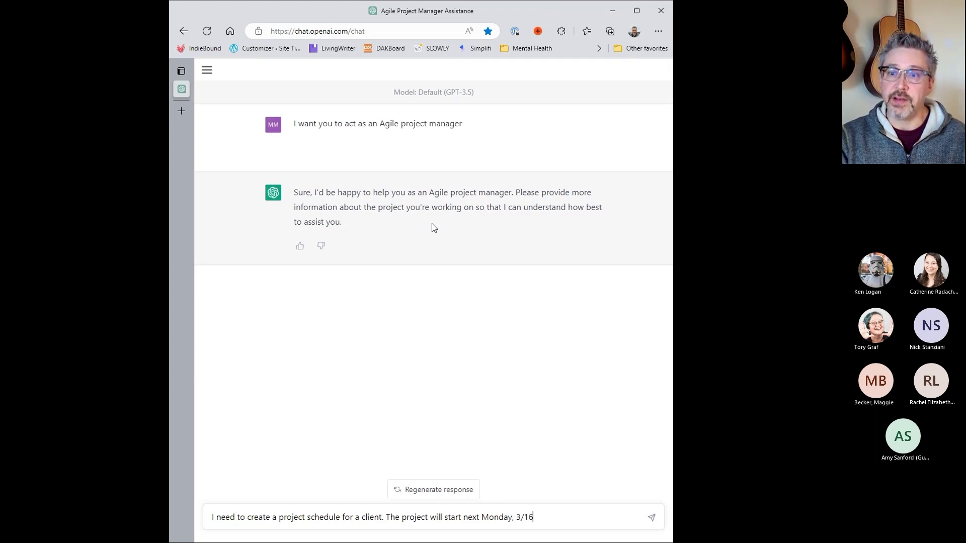
{"action": "key", "text": "BackSpace"}
{"action": "key", "text": "BackSpace"}
{"action": "type", "text": "20 and finig"}
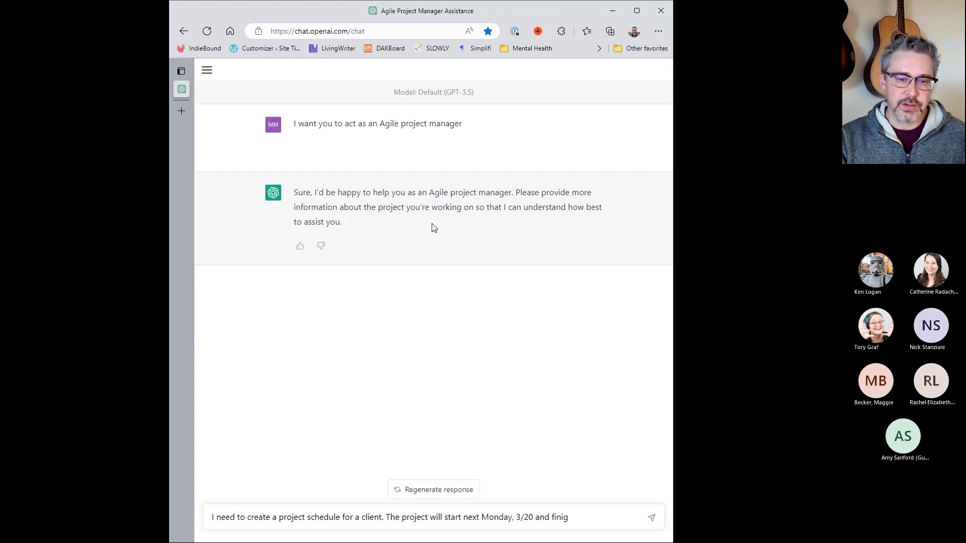
{"action": "key", "text": "BackSpace"}
{"action": "type", "text": "sh by m"}
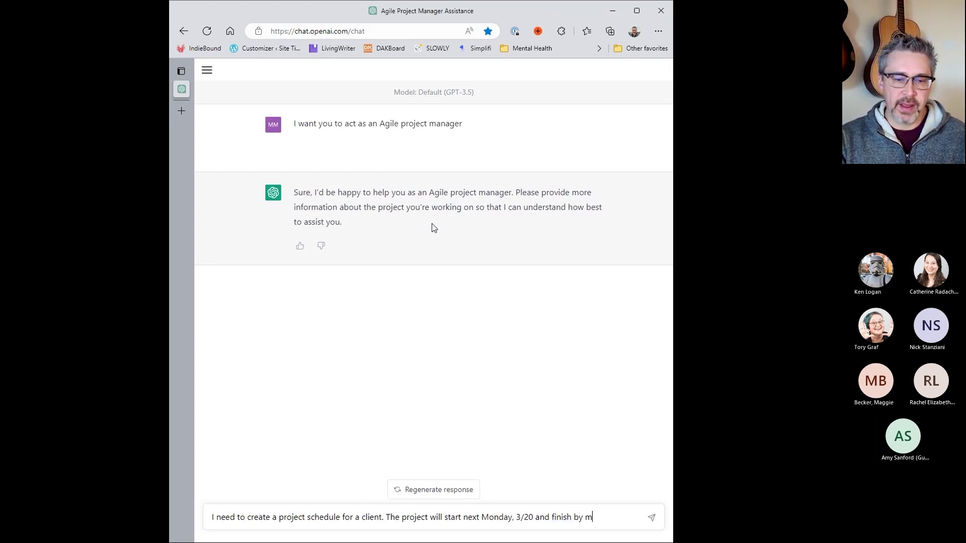
{"action": "key", "text": "BackSpace"}
{"action": "type", "text": "M"}
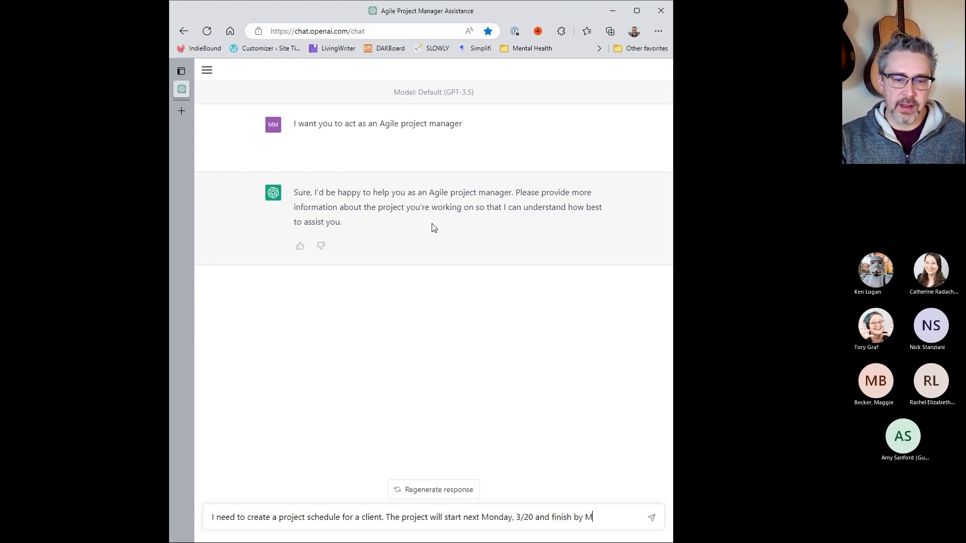
{"action": "type", "text": "ay 31st."}
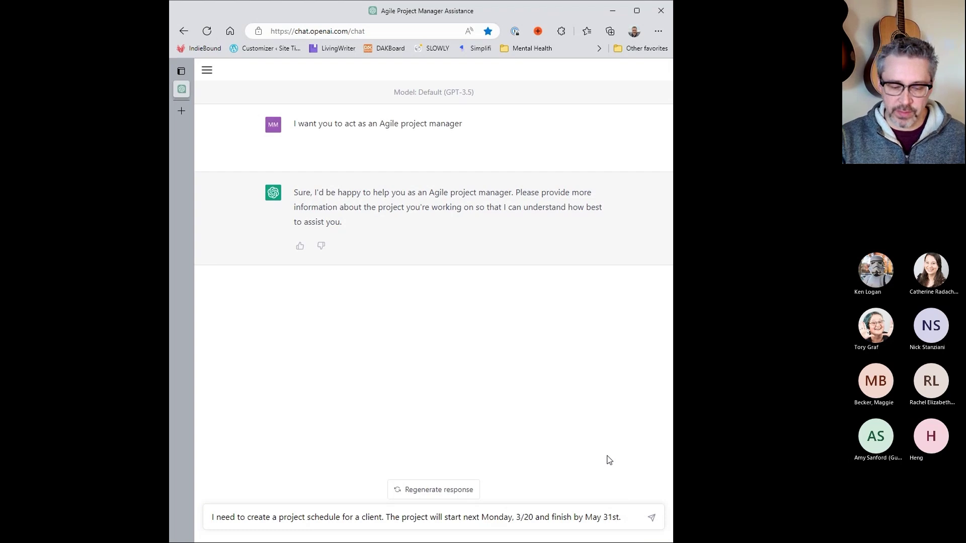
- Continue the message with "We will be creating a learning project and it will have eight modules."
{"action": "type", "text": "We will be ca"}
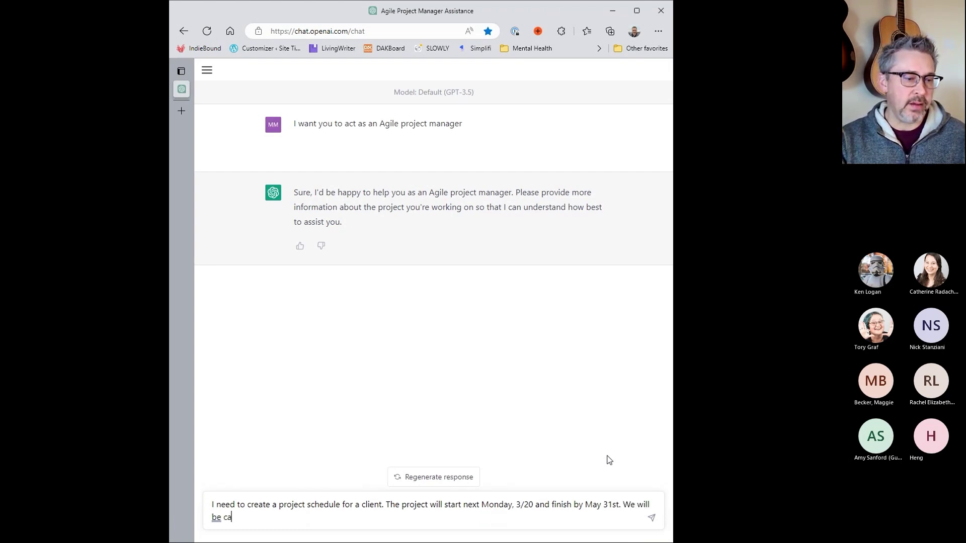
{"action": "key", "text": "BackSpace"}
{"action": "type", "text": "reating a le"}
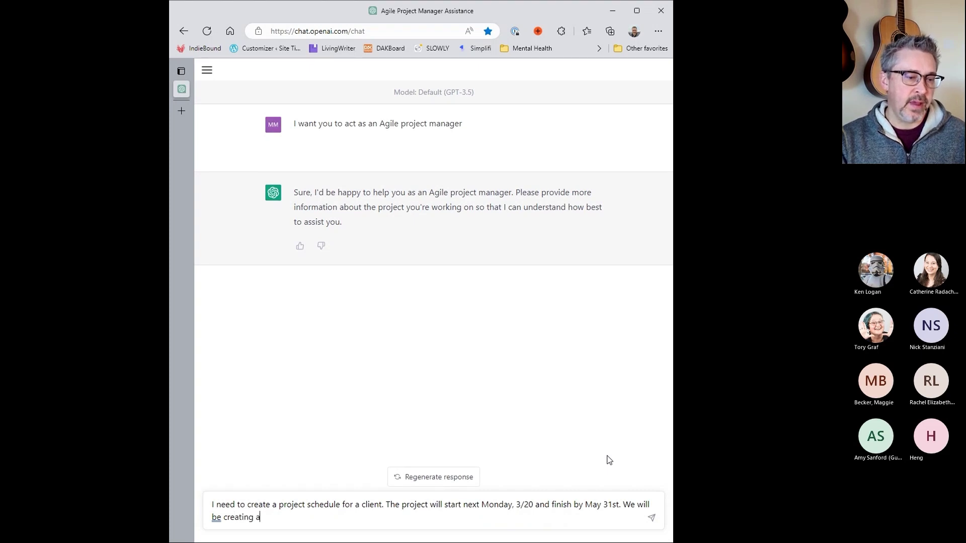
{"action": "type", "text": "arning project"}
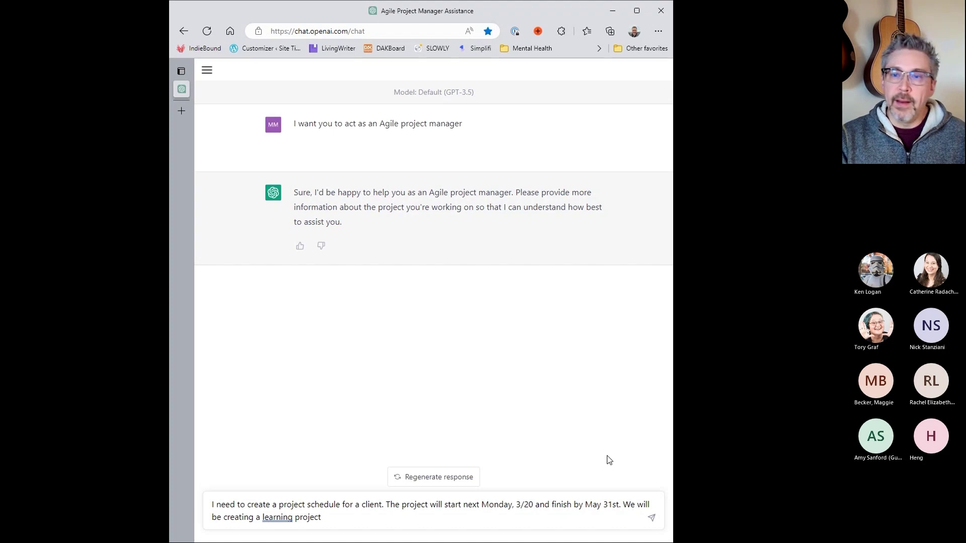
{"action": "type", "text": " and it will have "}
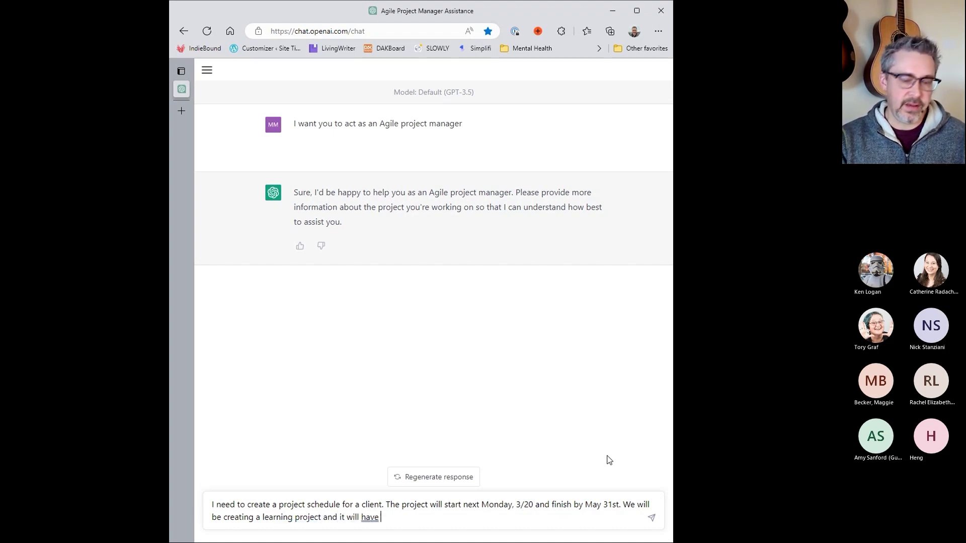
{"action": "type", "text": "eight modules."}
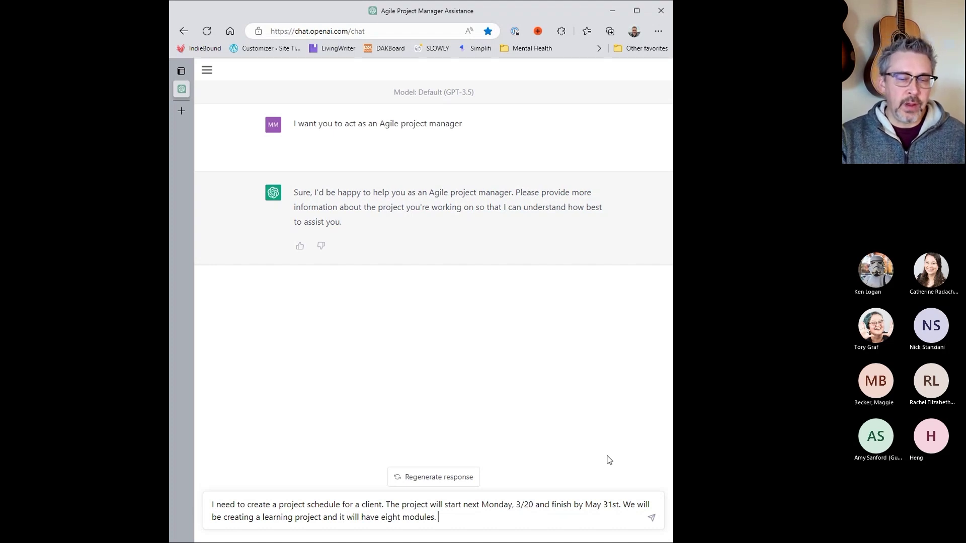
- Add the sprint length to the message: "Each module will be one development sprint that last for one week."
{"action": "type", "text": "Each s"}
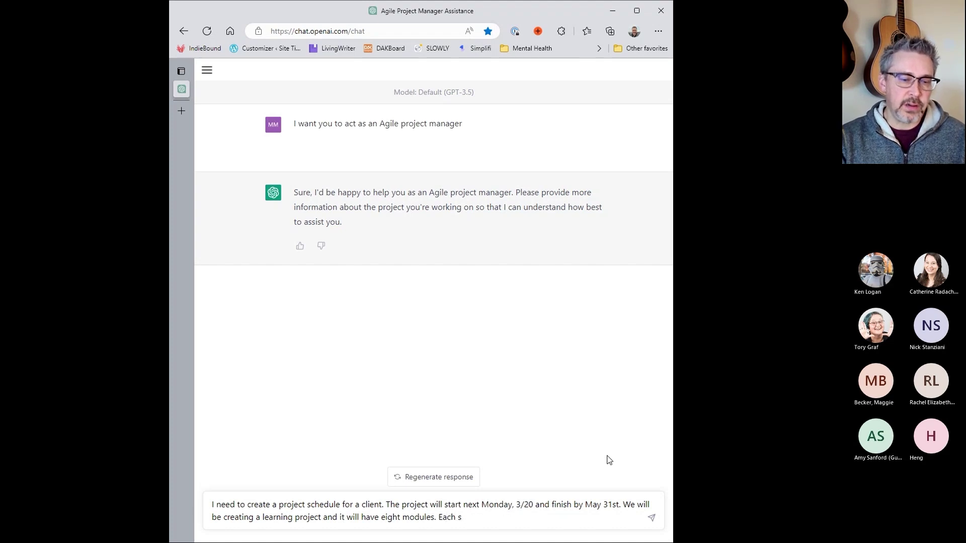
{"action": "key", "text": "BackSpace"}
{"action": "type", "text": "module wil"}
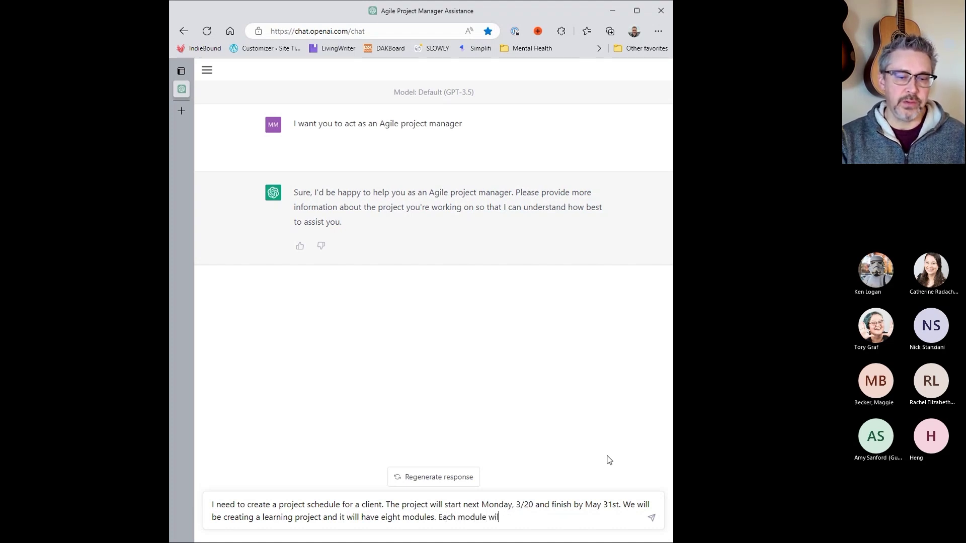
{"action": "type", "text": "l be one developm"}
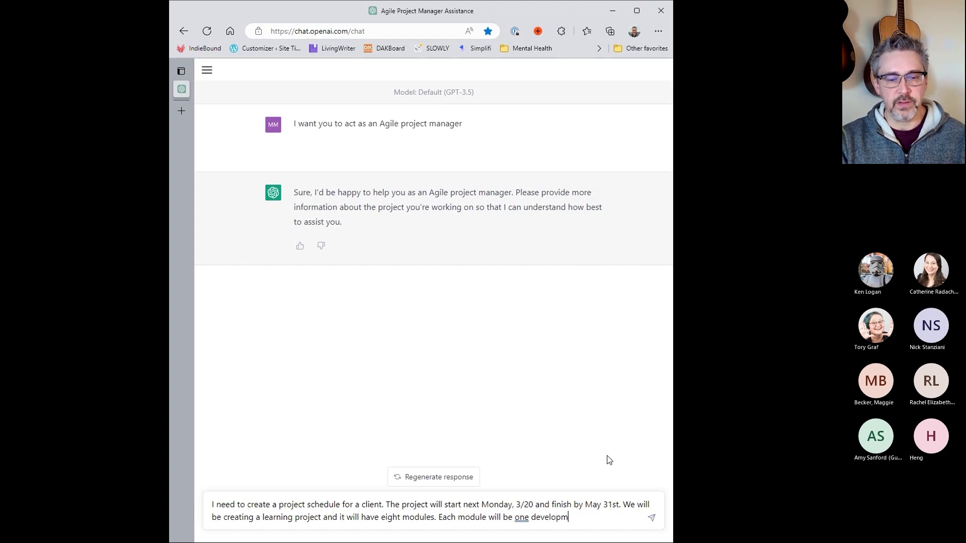
{"action": "type", "text": "ent sprint th"}
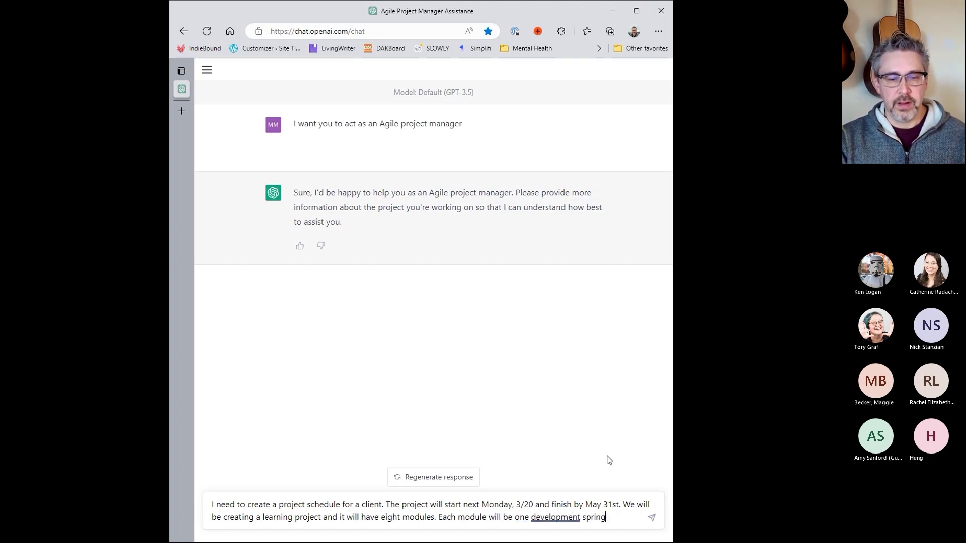
{"action": "type", "text": "at last "}
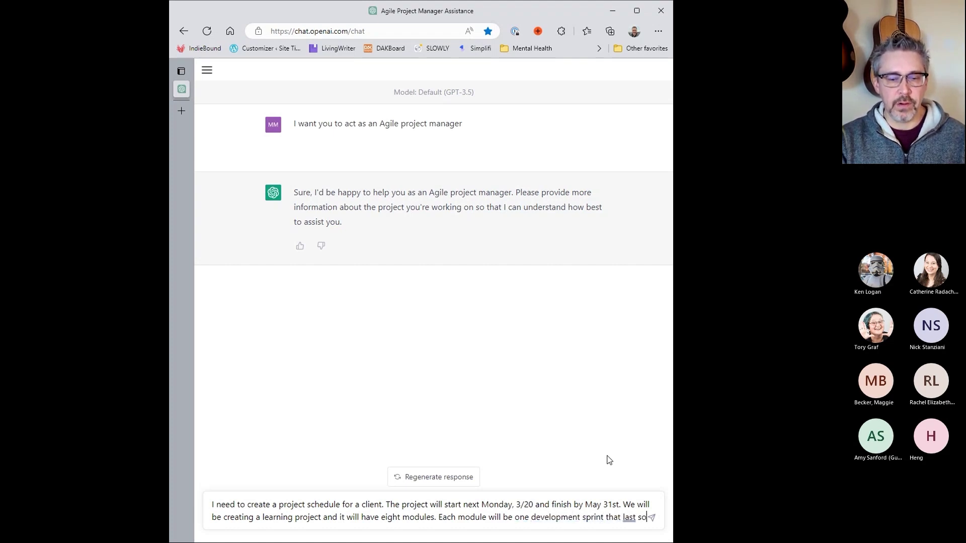
{"action": "type", "text": "for one "}
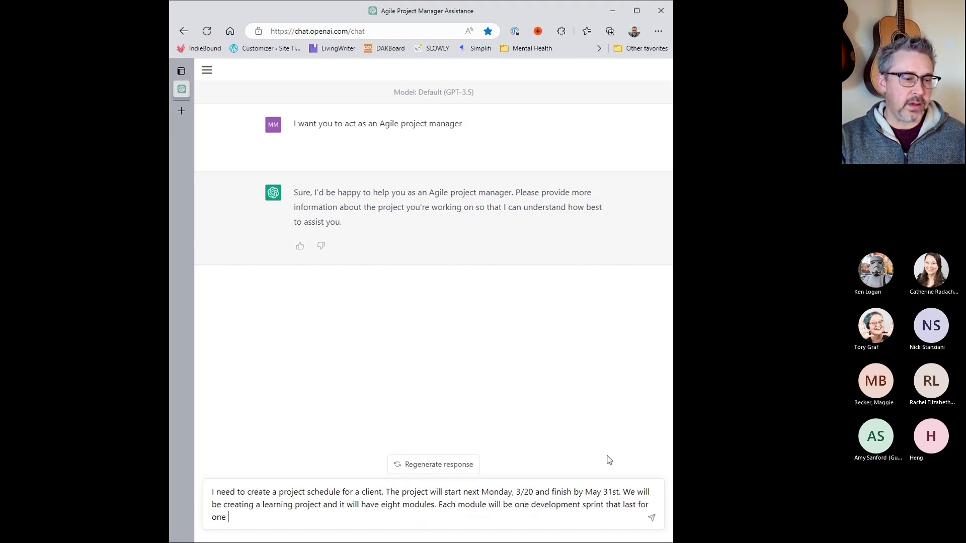
{"action": "type", "text": "week. "}
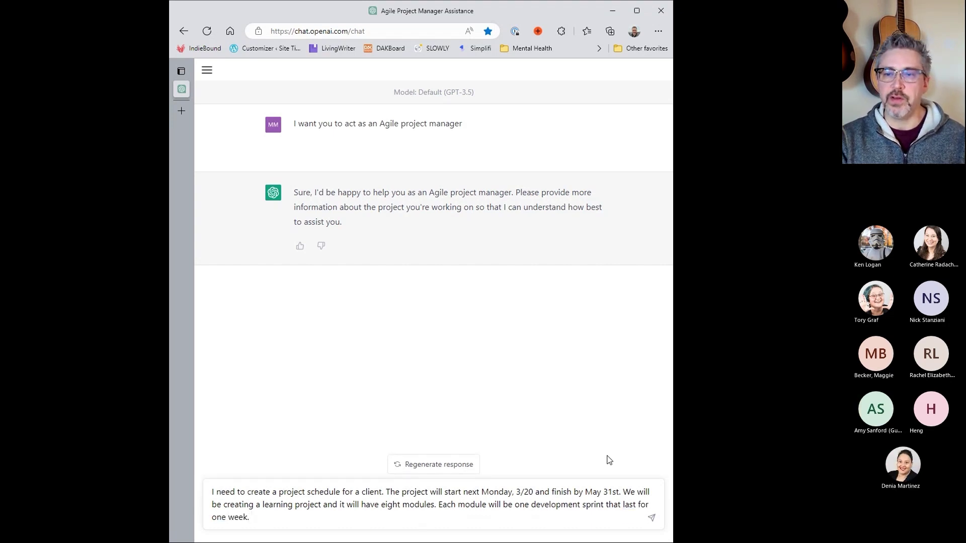
- Add the quality assurance requirement to the message: "after a sprint is complete, we need a week of quality assurance."
{"action": "type", "text": "after a sprint is"}
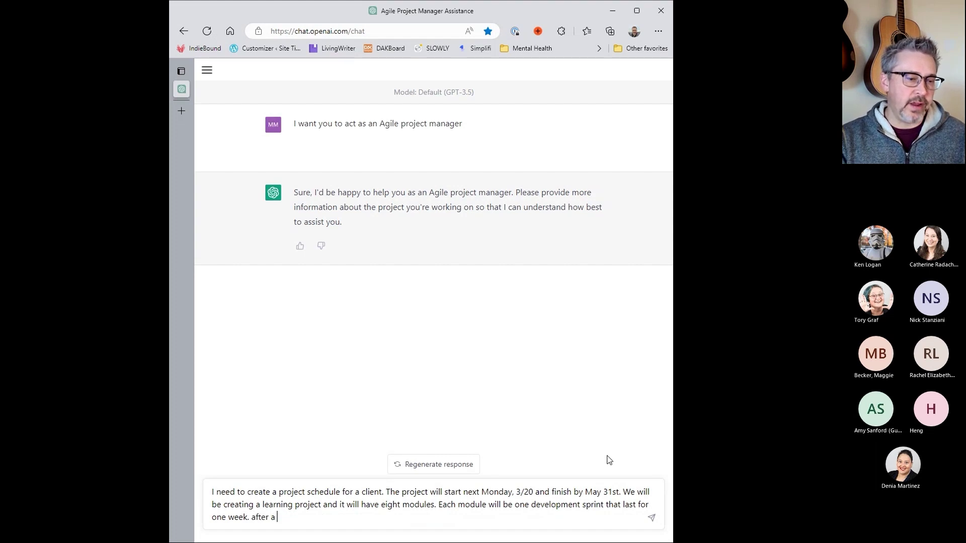
{"action": "type", "text": "te"}
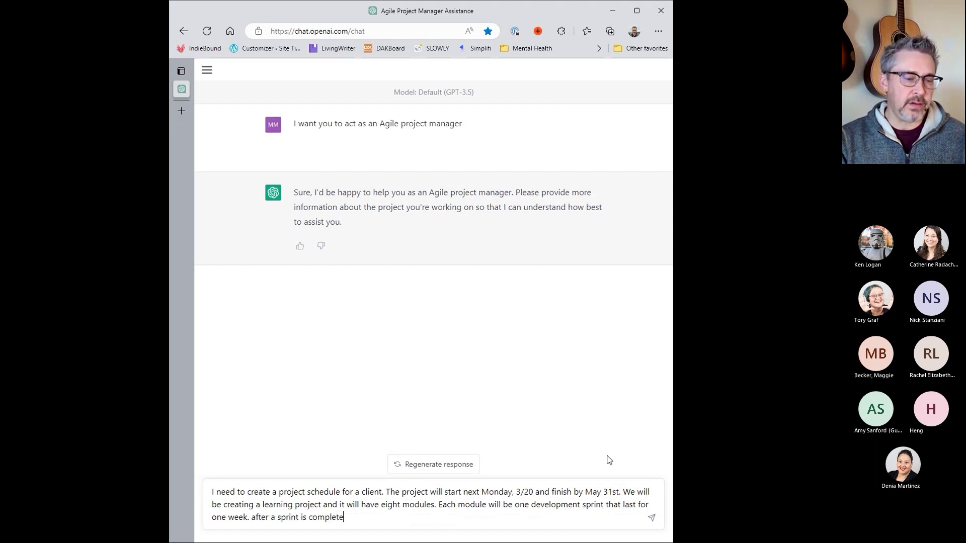
{"action": "type", "text": ", we need a week"}
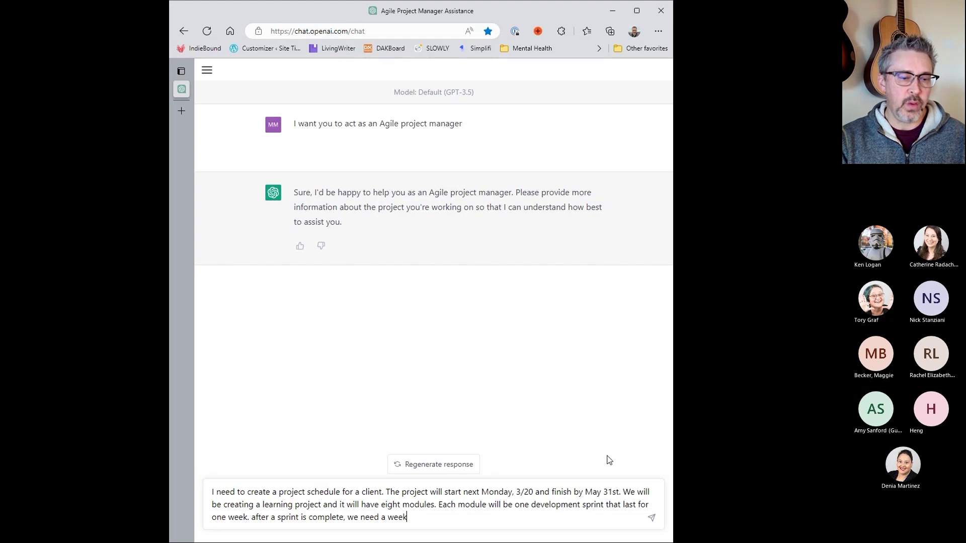
{"action": "type", "text": " of quality a"}
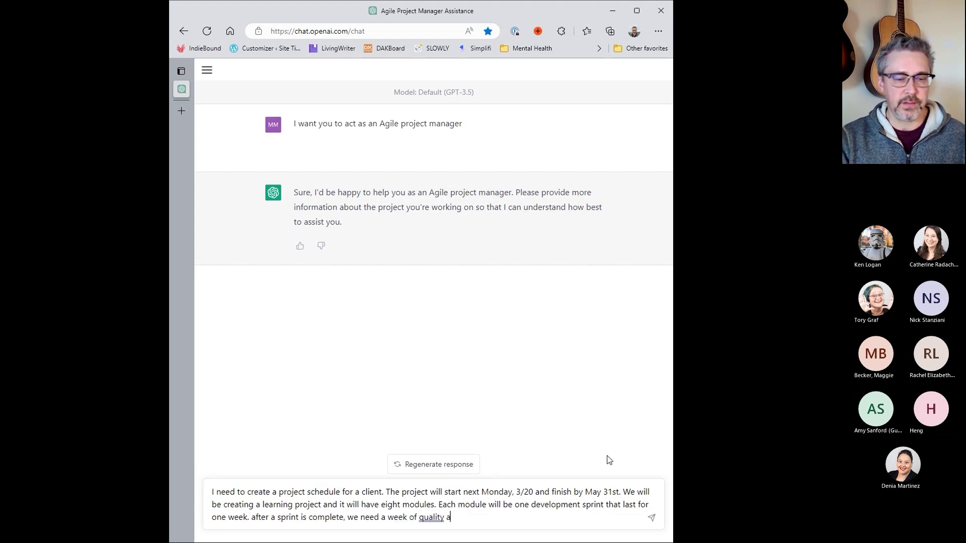
{"action": "type", "text": "ssurance. "}
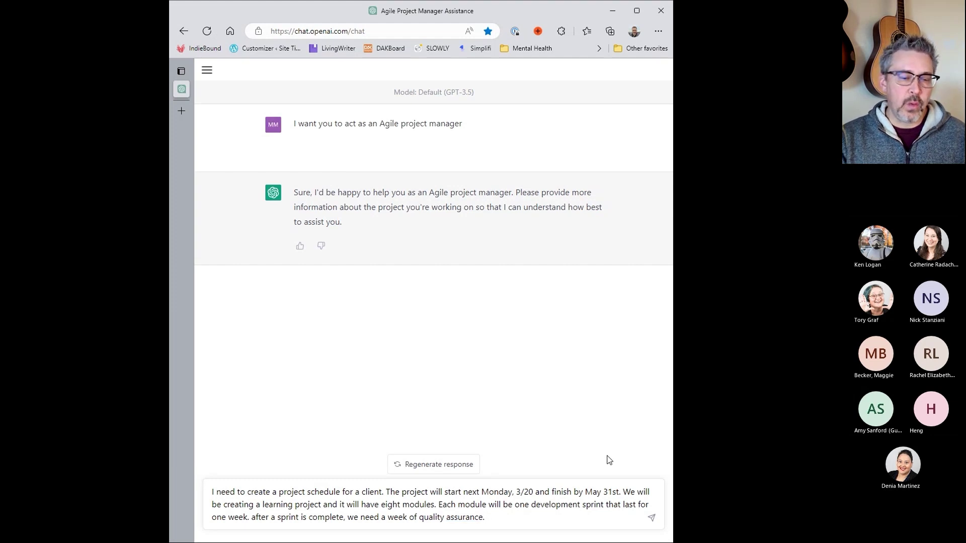
- Finish the message with "Make a development schedule for me in table format." and send it
{"action": "type", "text": "Make"}
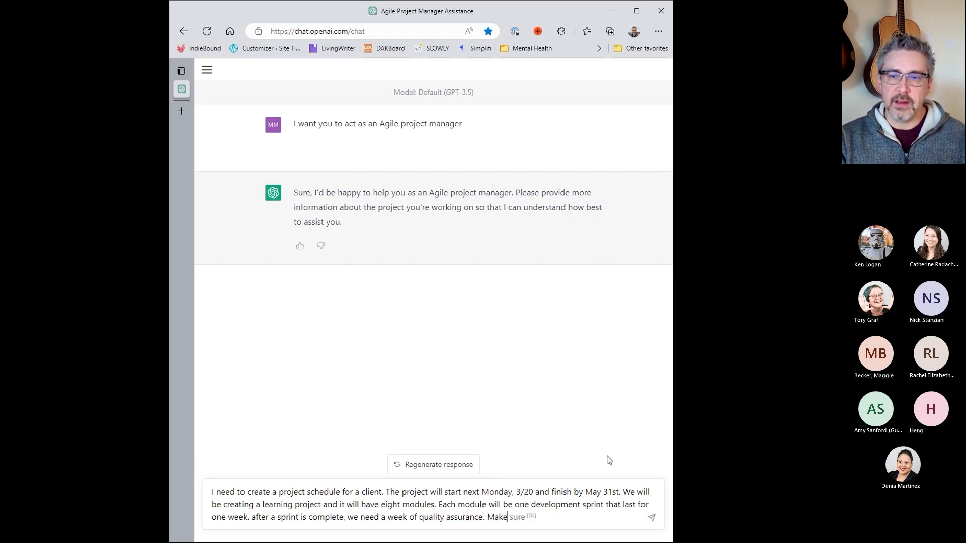
{"action": "type", "text": " a develop"}
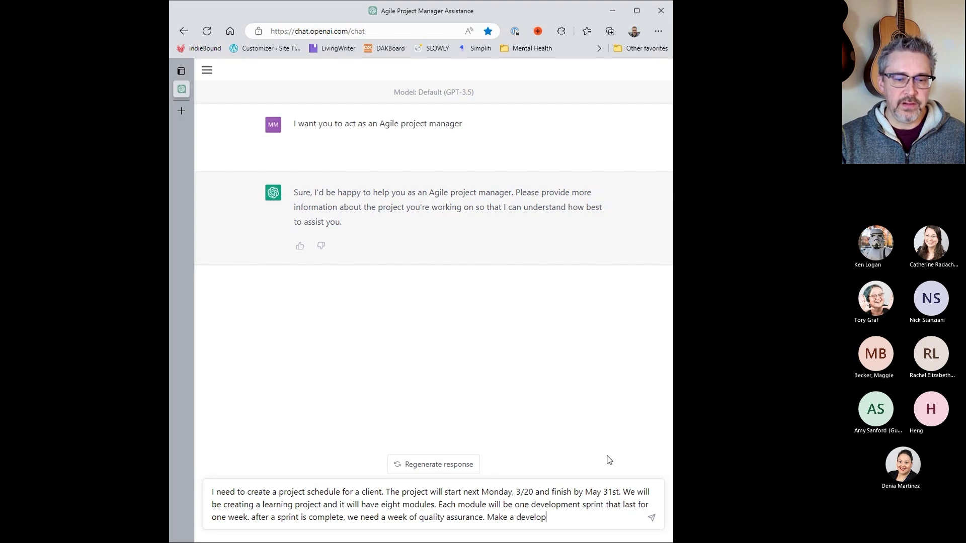
{"action": "type", "text": "ment schedule"}
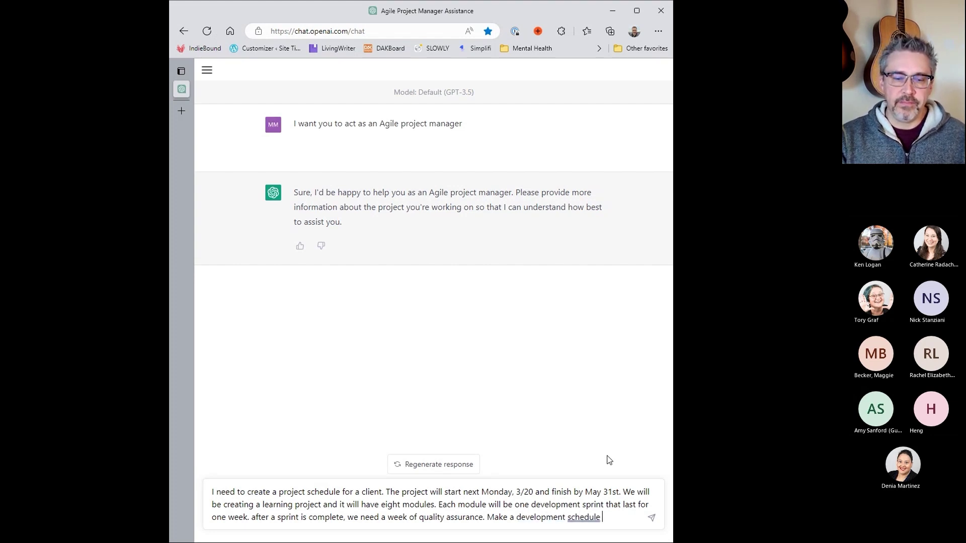
{"action": "type", "text": " for"}
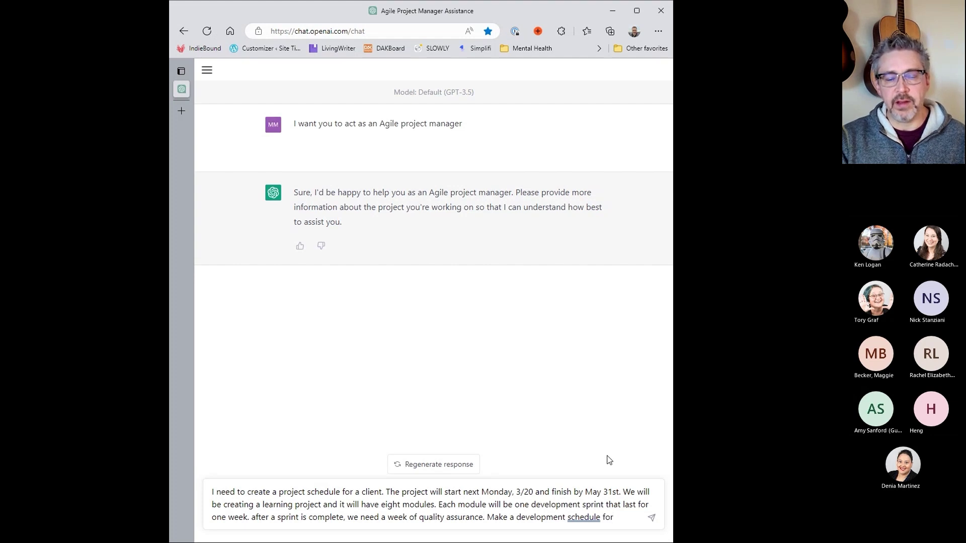
{"action": "type", "text": " me in ta"}
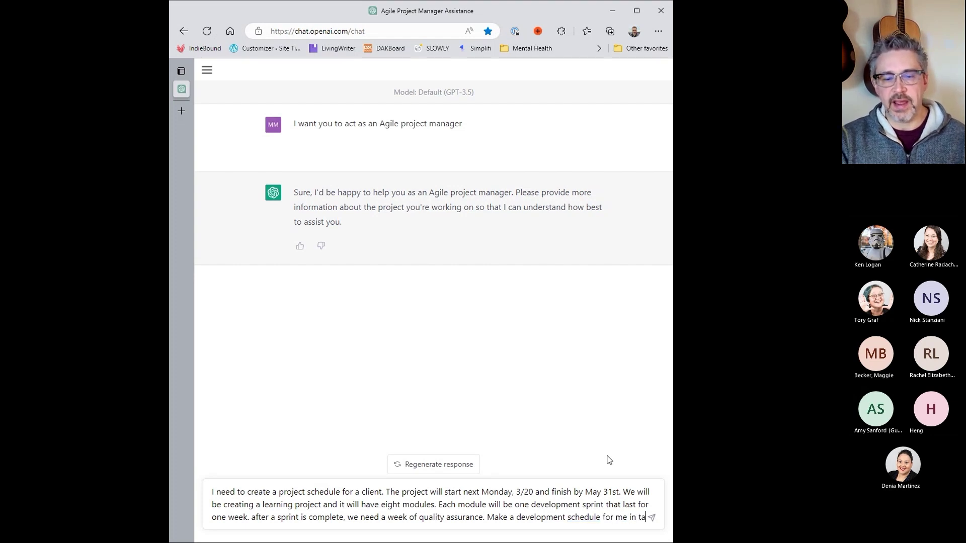
{"action": "type", "text": "ble for"}
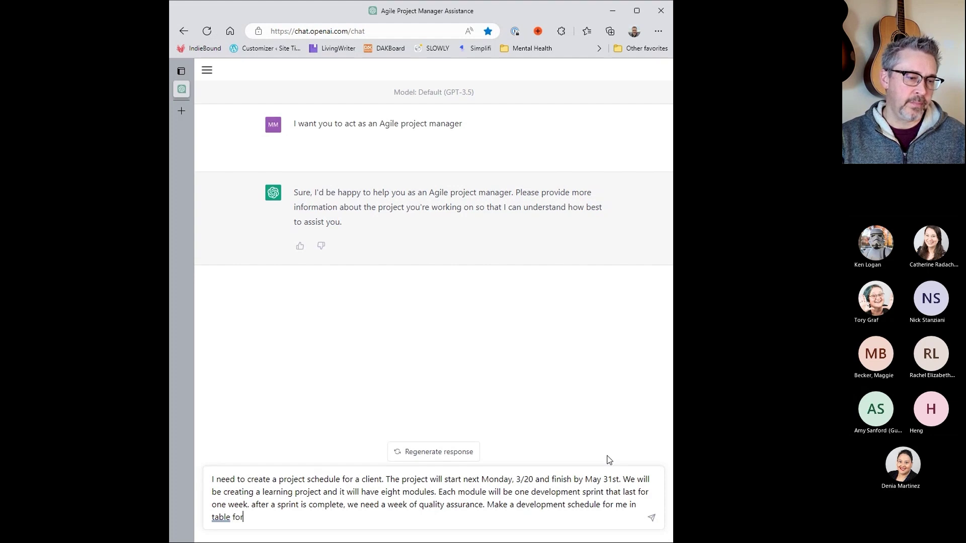
{"action": "type", "text": "mat."}
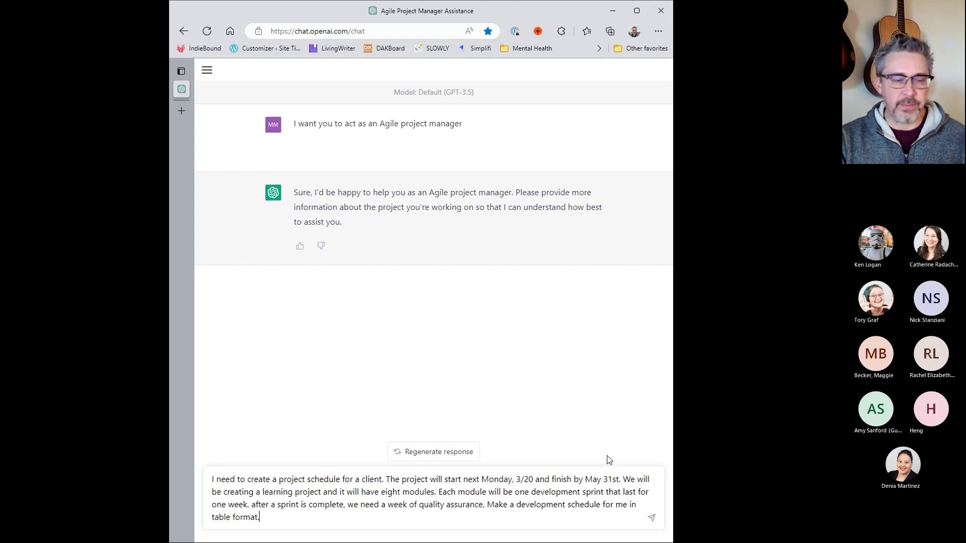
{"action": "key", "text": "Return"}
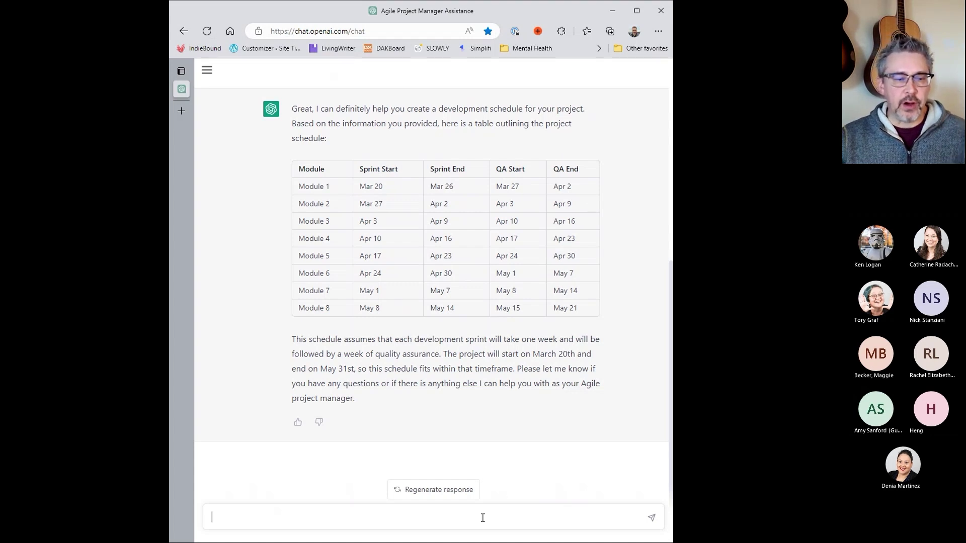
- Send the follow-up request "rework the schedule to be 2 days of QA"
{"action": "type", "text": "rework the schedule to be 2 day of"}
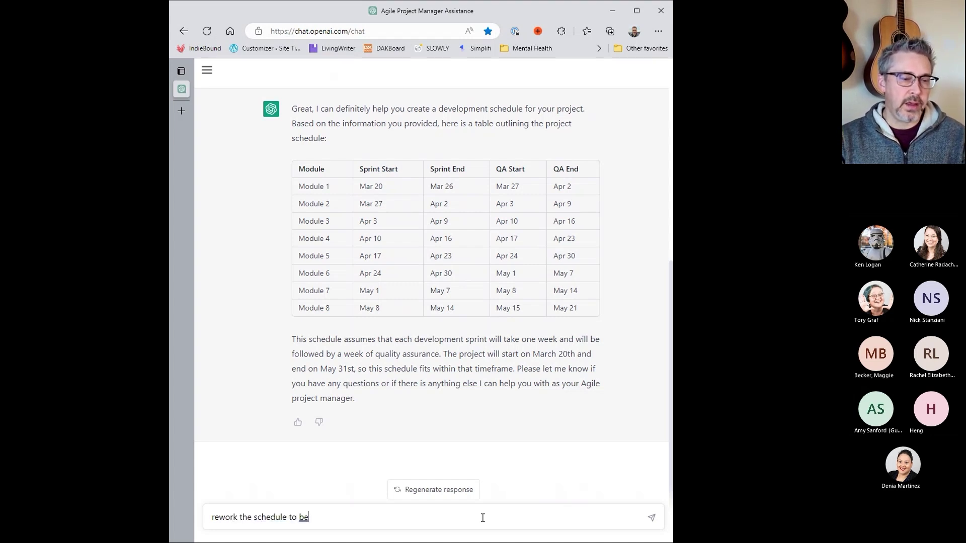
{"action": "key", "text": "BackSpace"}
{"action": "key", "text": "BackSpace"}
{"action": "key", "text": "BackSpace"}
{"action": "type", "text": "s of Q"}
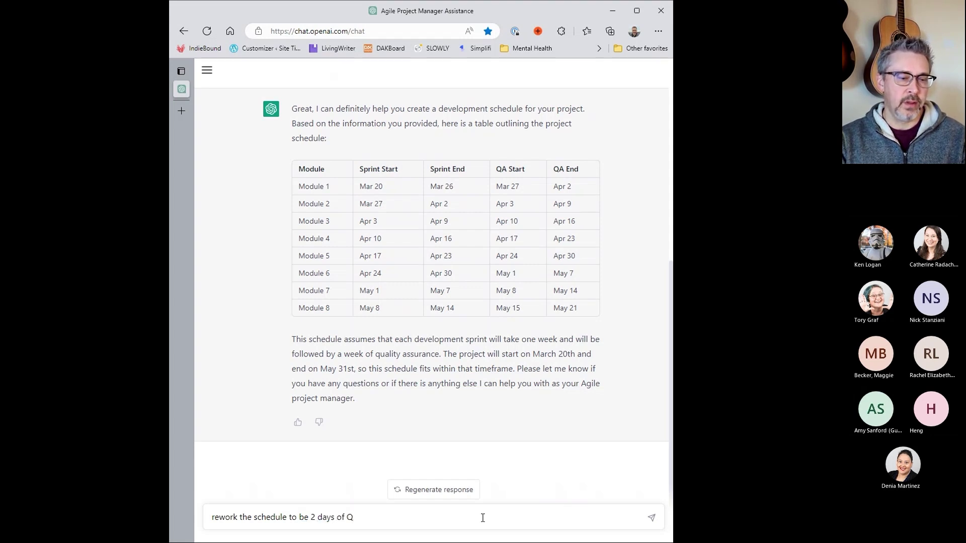
{"action": "type", "text": "A"}
{"action": "key", "text": "Return"}
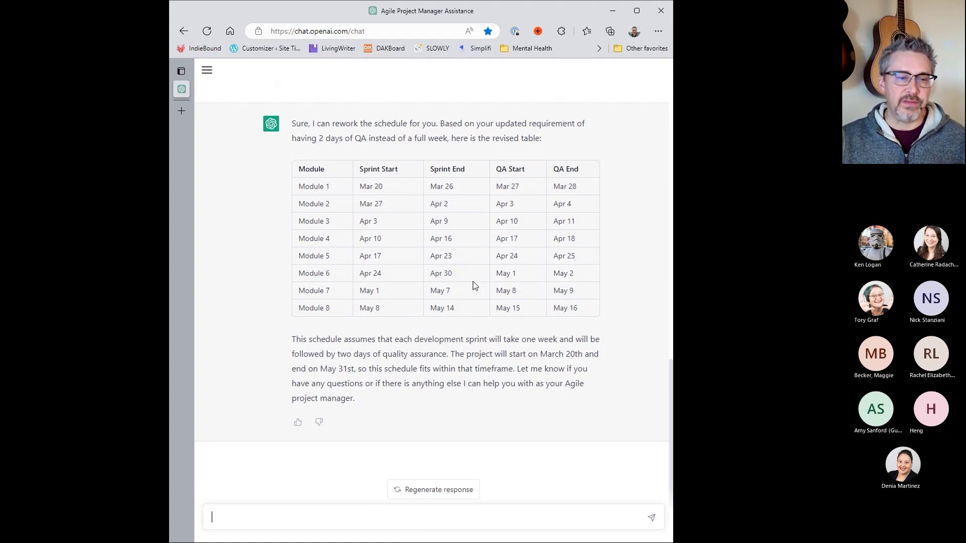
- Compare the revised schedule with the earlier one and begin a new message with "rework the schedule where"
{"action": "scroll", "coordinate": [473, 285], "scroll_direction": "up", "scroll_amount": 10}
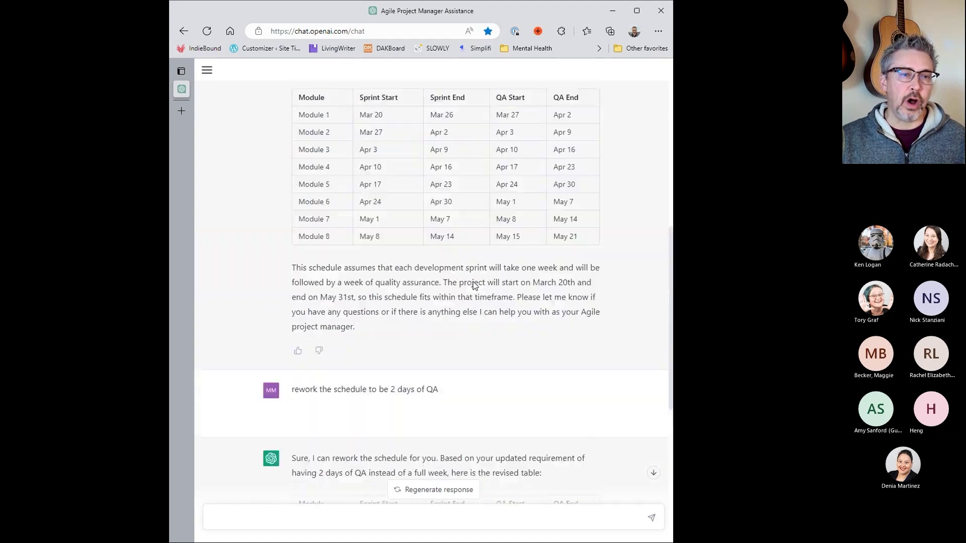
{"action": "scroll", "coordinate": [406, 354], "scroll_direction": "down", "scroll_amount": 10}
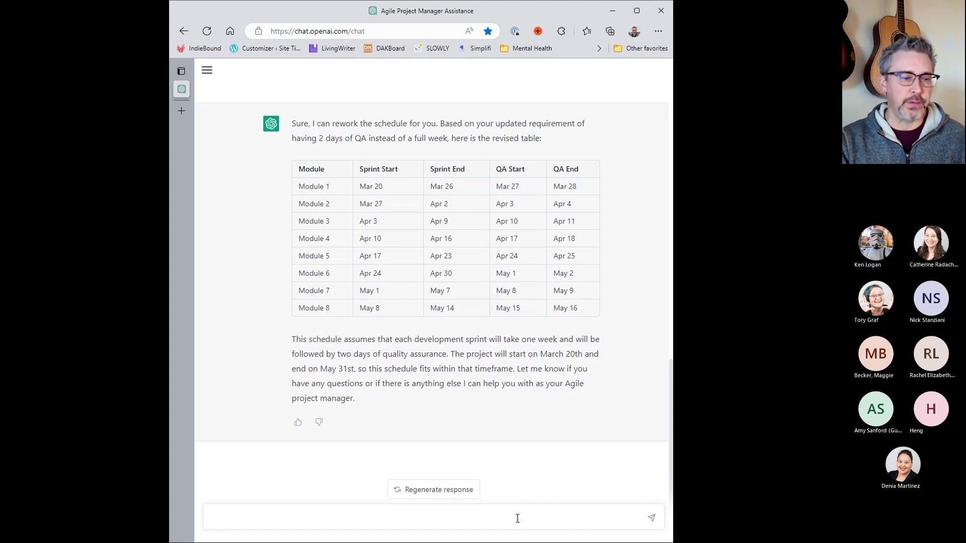
{"action": "type", "text": "rew"}
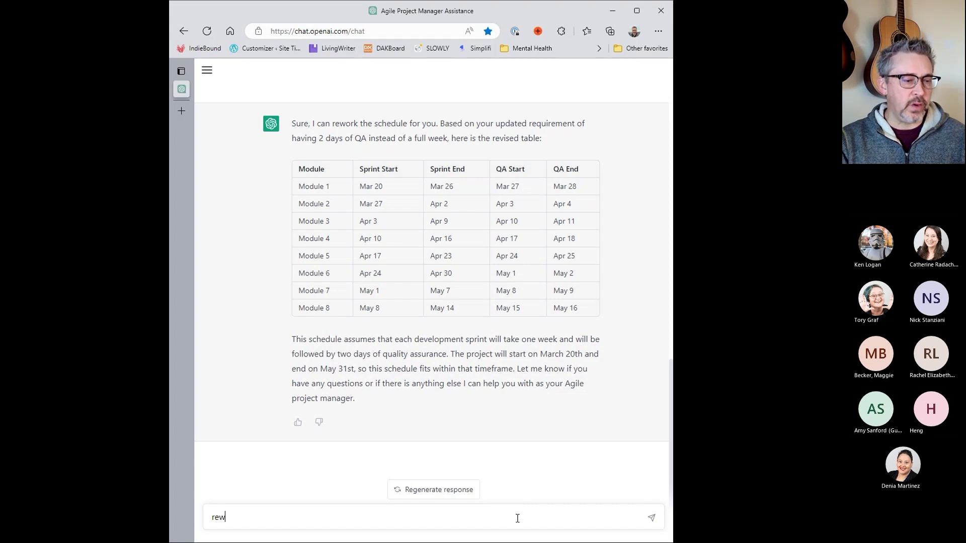
{"action": "type", "text": "ork the schedule "}
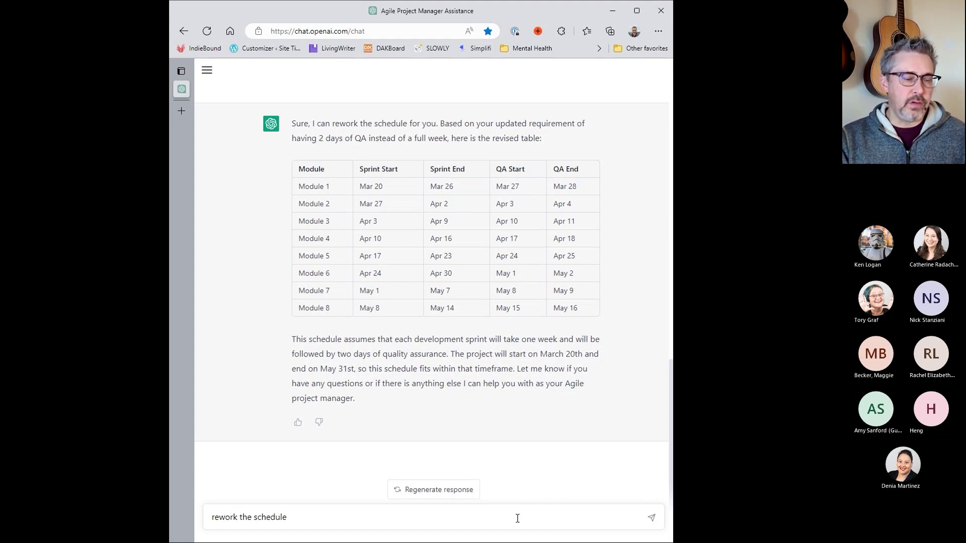
{"action": "type", "text": "where "}
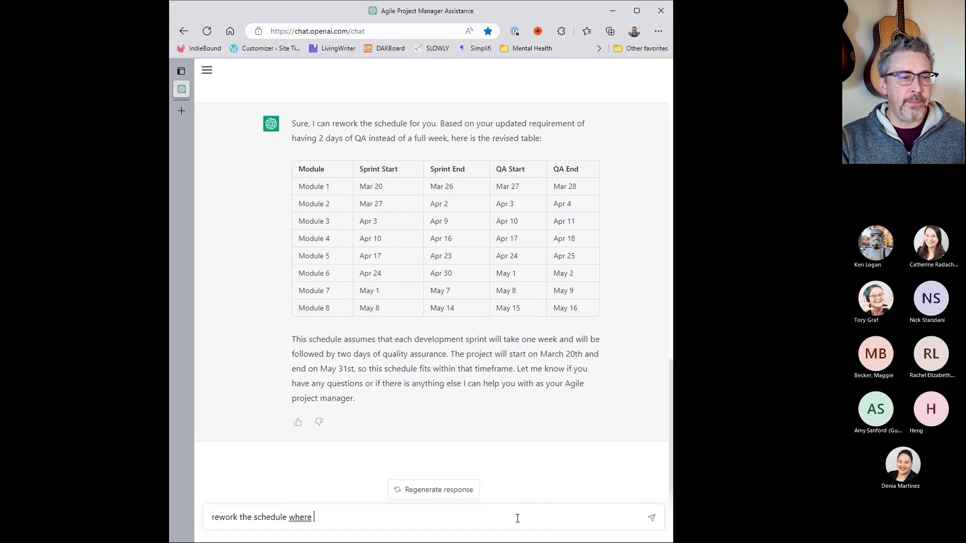
{"action": "type", "text": "all even m"}
{"action": "key", "text": "BackSpace"}
{"action": "key", "text": "BackSpace"}
{"action": "key", "text": "BackSpace"}
{"action": "key", "text": "BackSpace"}
{"action": "key", "text": "BackSpace"}
{"action": "key", "text": "BackSpace"}
{"action": "key", "text": "BackSpace"}
{"action": "key", "text": "BackSpace"}
{"action": "key", "text": "BackSpace"}
{"action": "key", "text": "BackSpace"}
{"action": "key", "text": "BackSpace"}
{"action": "key", "text": "BackSpace"}
{"action": "key", "text": "BackSpace"}
{"action": "key", "text": "BackSpace"}
{"action": "key", "text": "BackSpace"}
{"action": "key", "text": "BackSpace"}
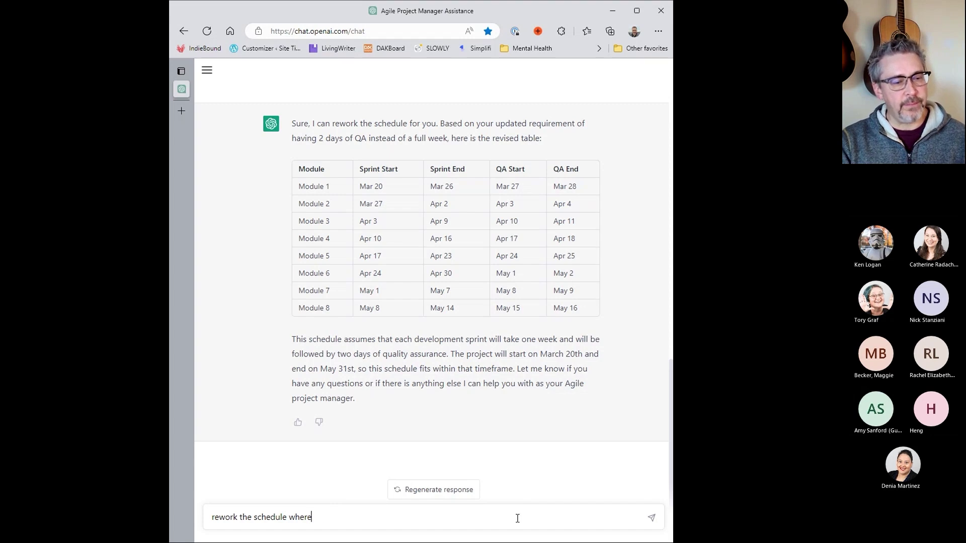
- Complete the rework request with "where modules 1 and 2, 3 and 4, 5 and 6, 7 and 8 are done synchronously" and send it
{"action": "type", "text": "wher"}
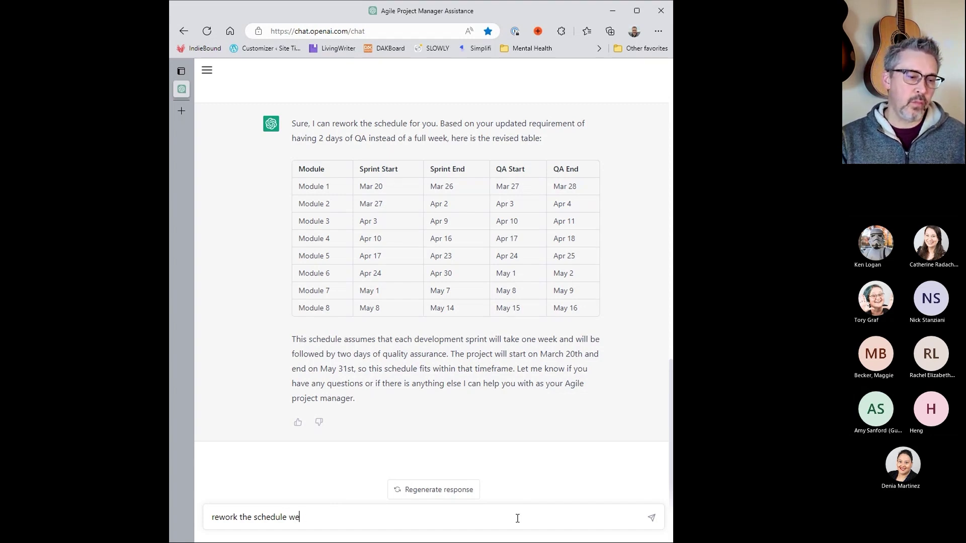
{"action": "key", "text": "BackSpace"}
{"action": "key", "text": "BackSpace"}
{"action": "key", "text": "BackSpace"}
{"action": "type", "text": "here mo"}
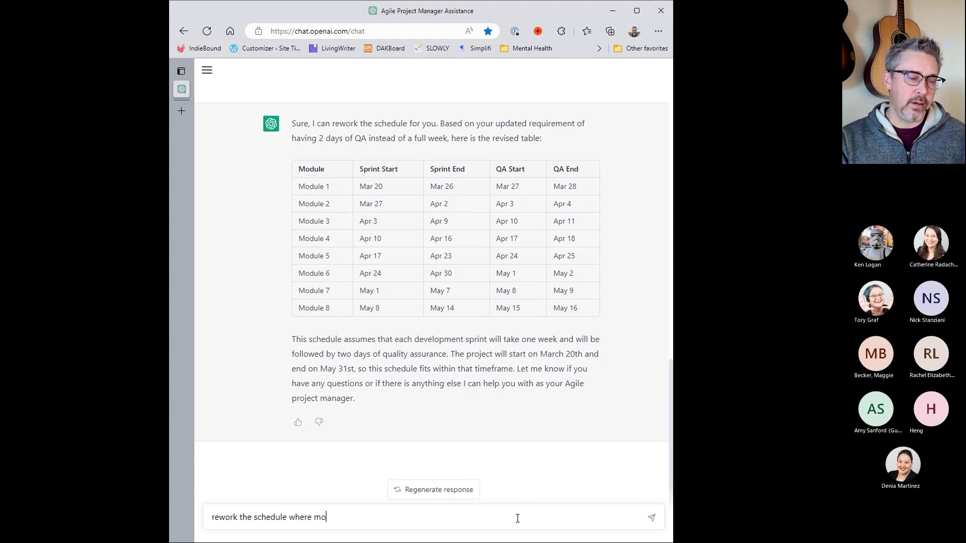
{"action": "type", "text": "dules 1 and 2 "}
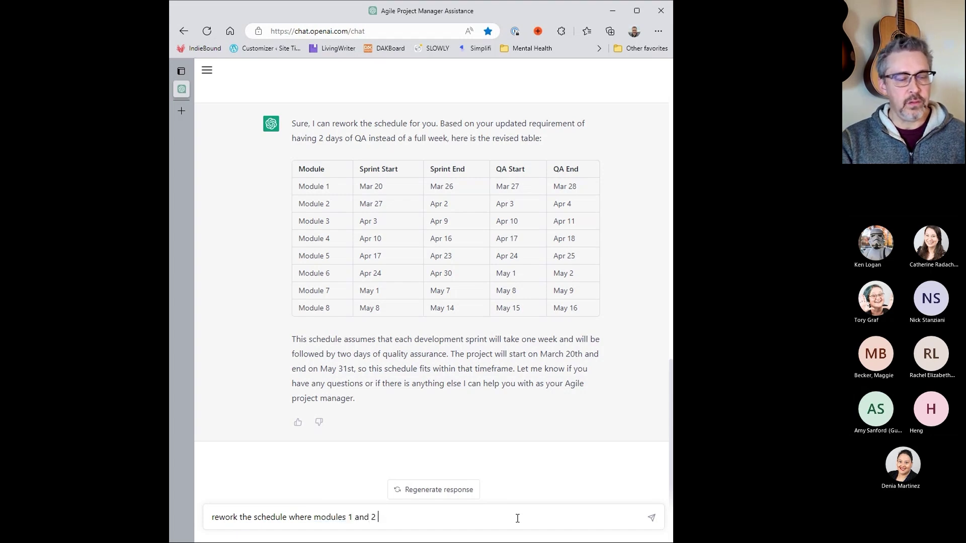
{"action": "type", "text": " 3 and 4, 5 and 6, 7 and 8 are done synchronously"}
{"action": "key", "text": "Return"}
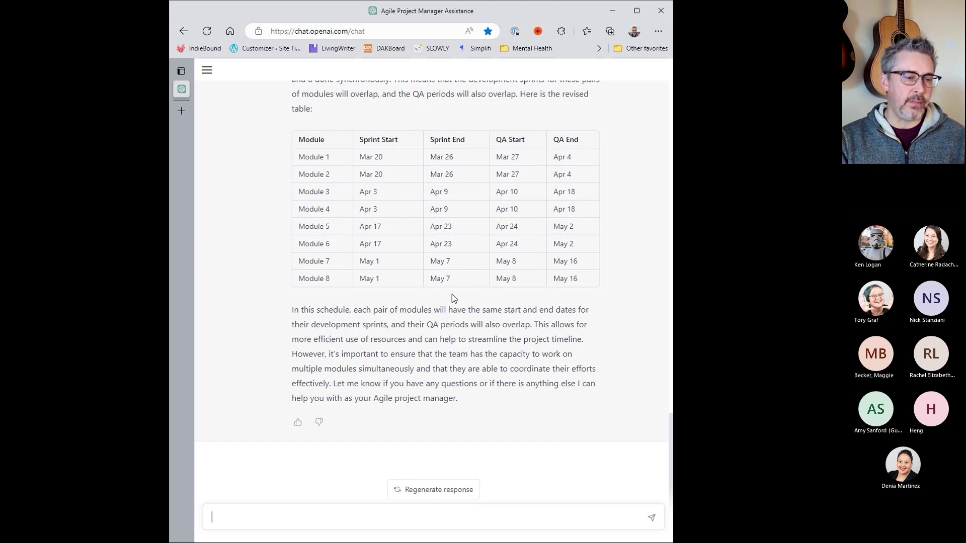
- Send the correction "you made a mistake, the modules should start when the previous sprint ends"
{"action": "type", "text": "you made a mi"}
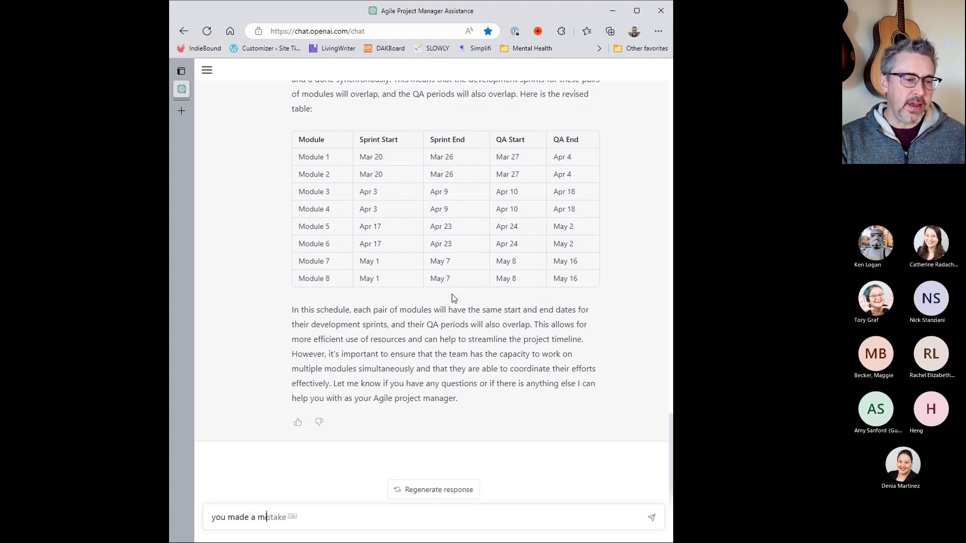
{"action": "type", "text": "stake"}
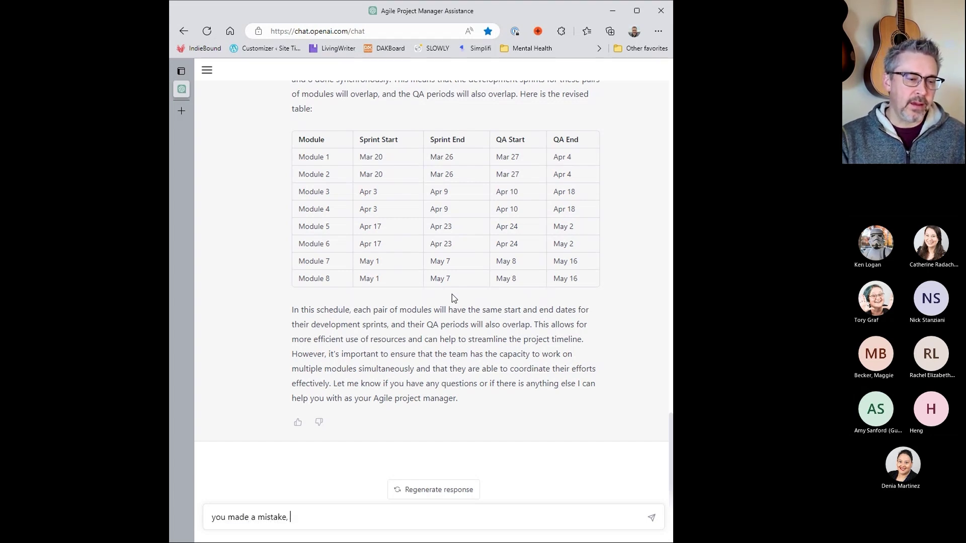
{"action": "type", "text": ", the modules "}
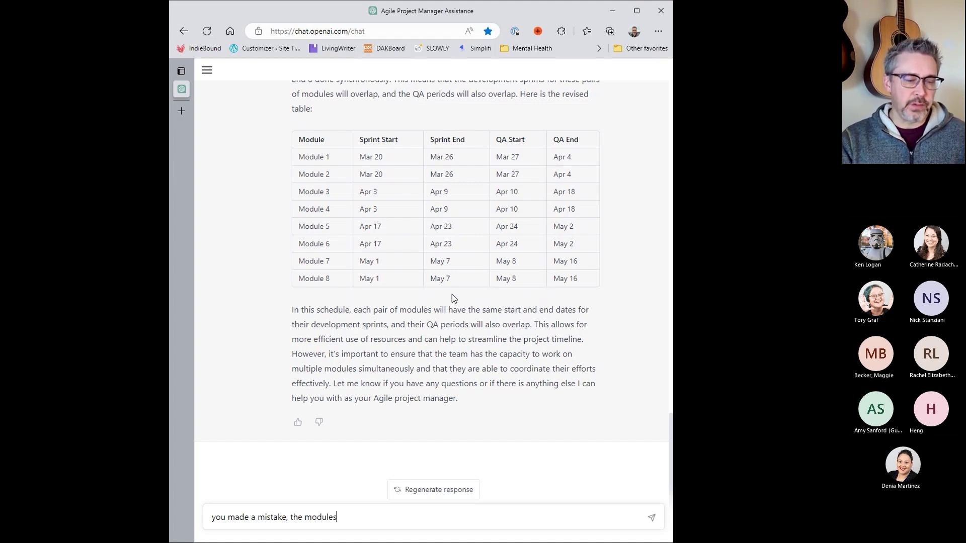
{"action": "type", "text": "should start "}
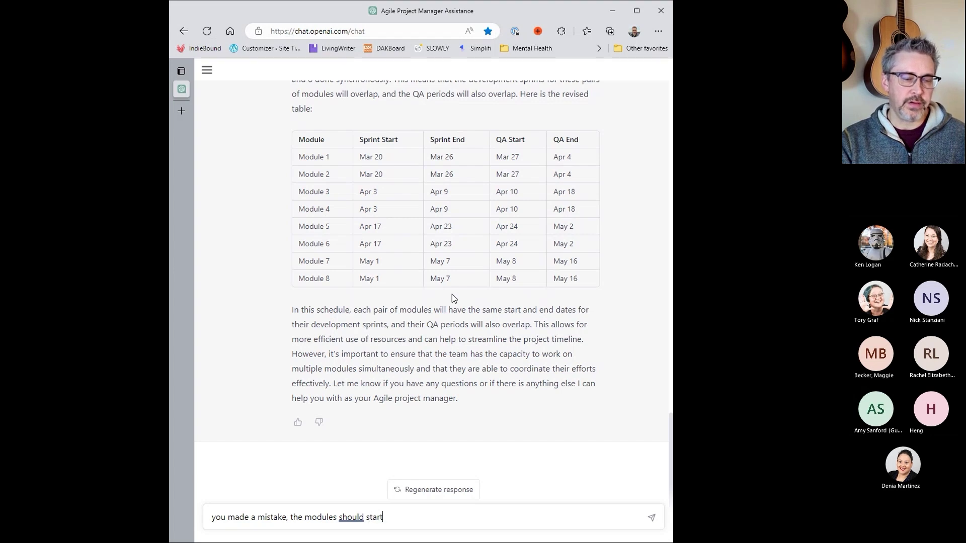
{"action": "type", "text": "when the "}
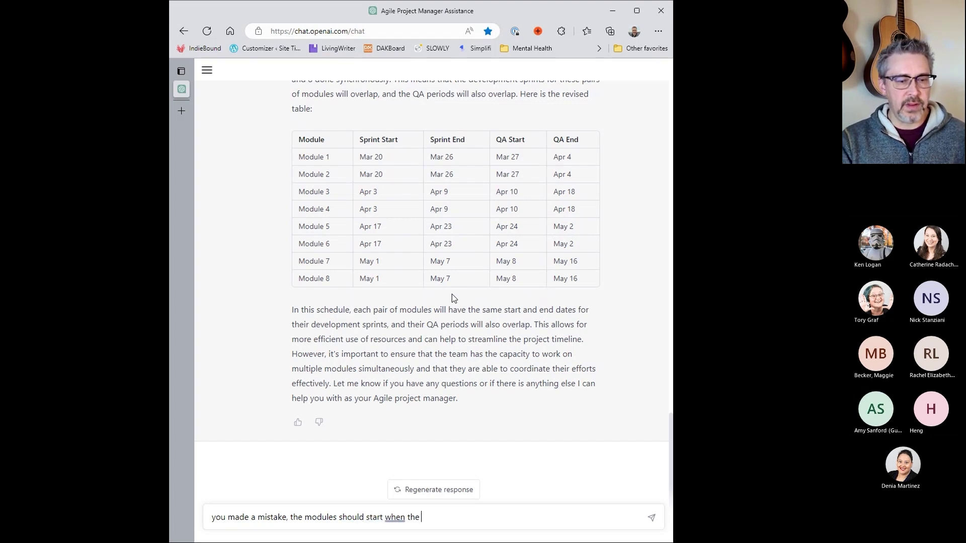
{"action": "type", "text": "previous spri"}
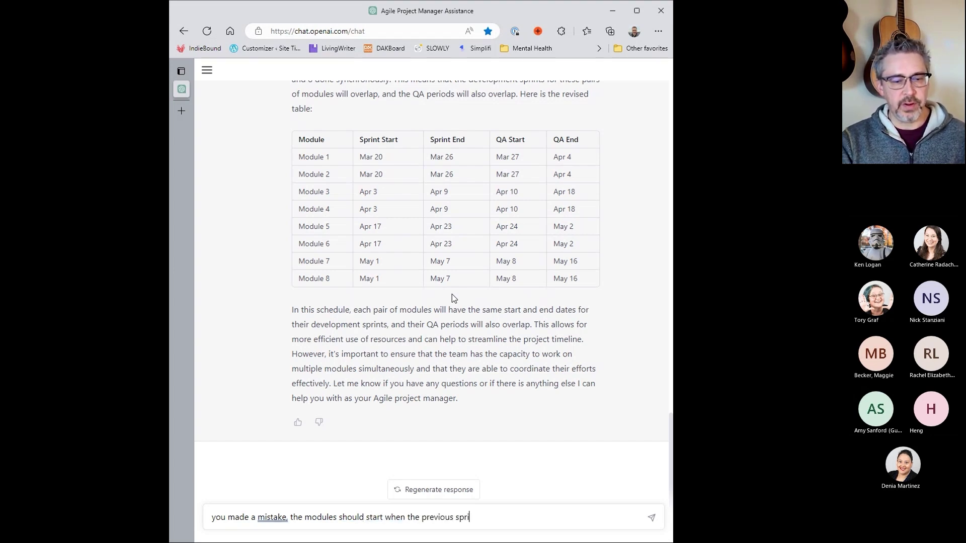
{"action": "type", "text": "nt ends"}
{"action": "key", "text": "Return"}
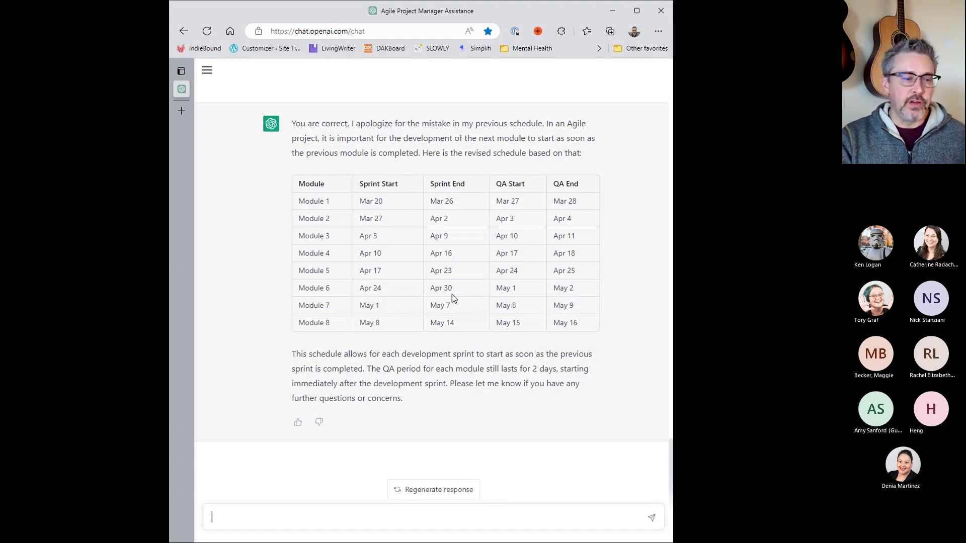
- Begin a message naming two instructional designers, the first doing the even modules and the second the odd modules, each working a 36 hour week
{"action": "type", "text": "I'm going to have two instru"}
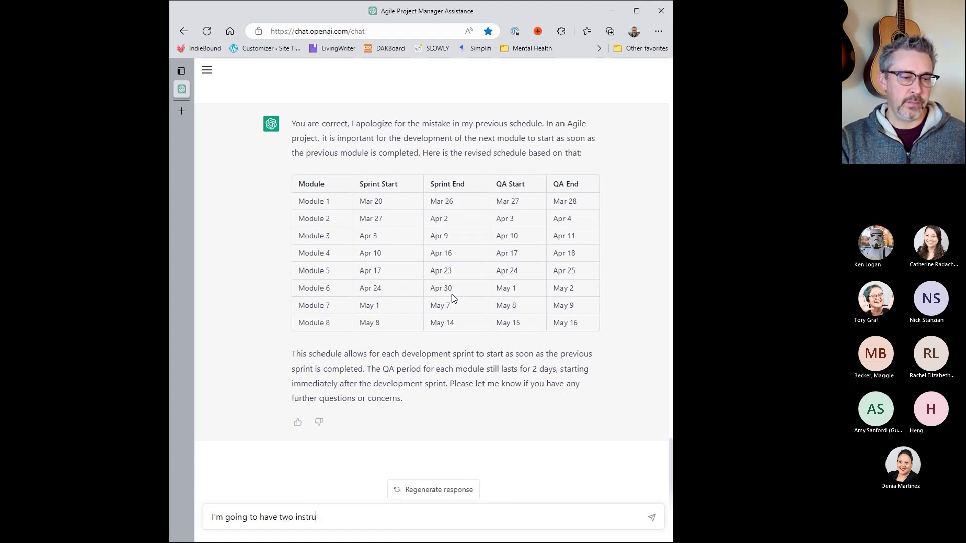
{"action": "type", "text": "ctional des"}
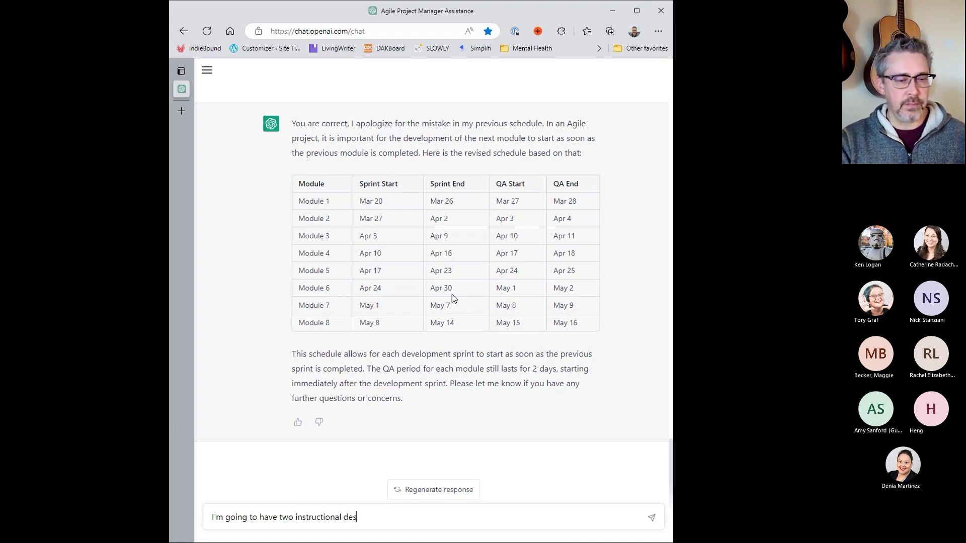
{"action": "type", "text": "igners."}
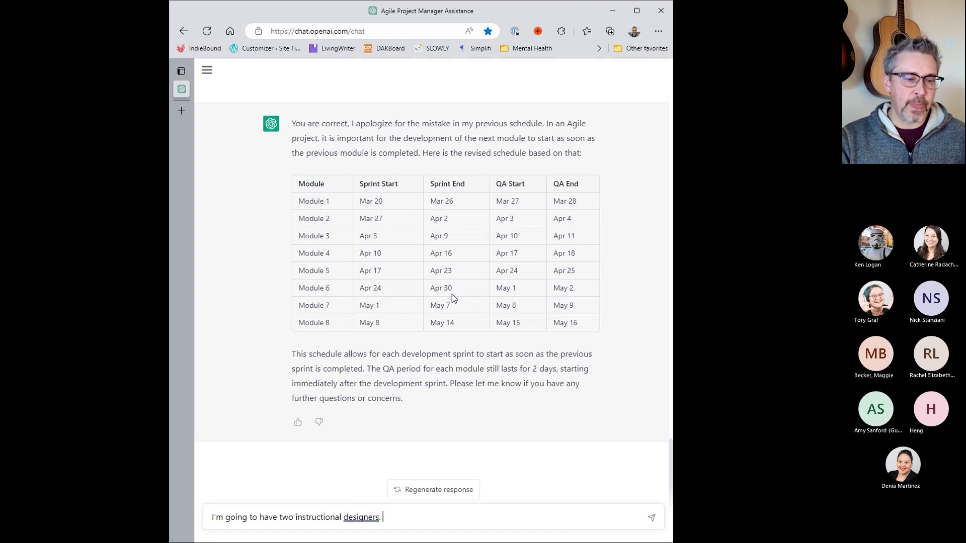
{"action": "key", "text": "BackSpace"}
{"action": "key", "text": "BackSpace"}
{"action": "type", "text": "- Phil and Dave. Phil will do the even modules. Dave will do the odd m"}
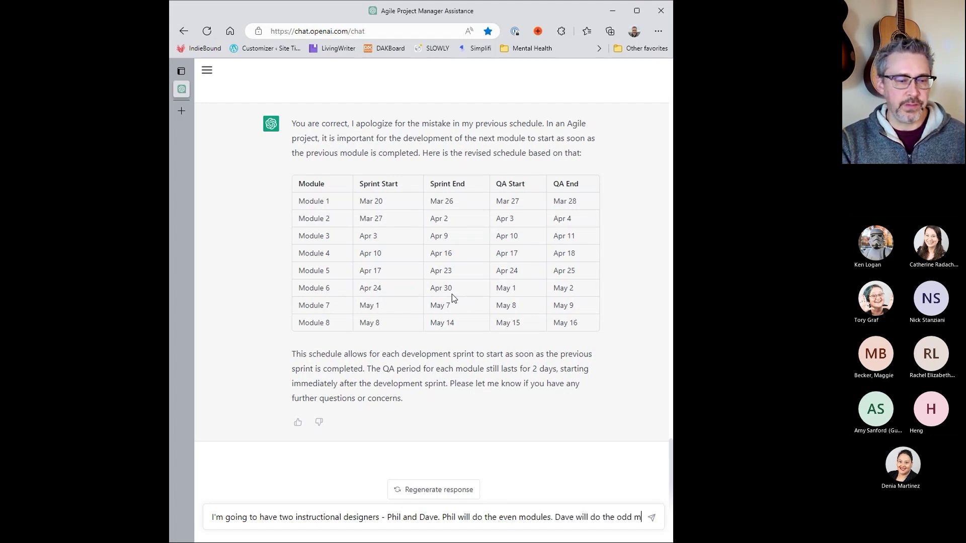
{"action": "type", "text": "odules. Each will work a 3"}
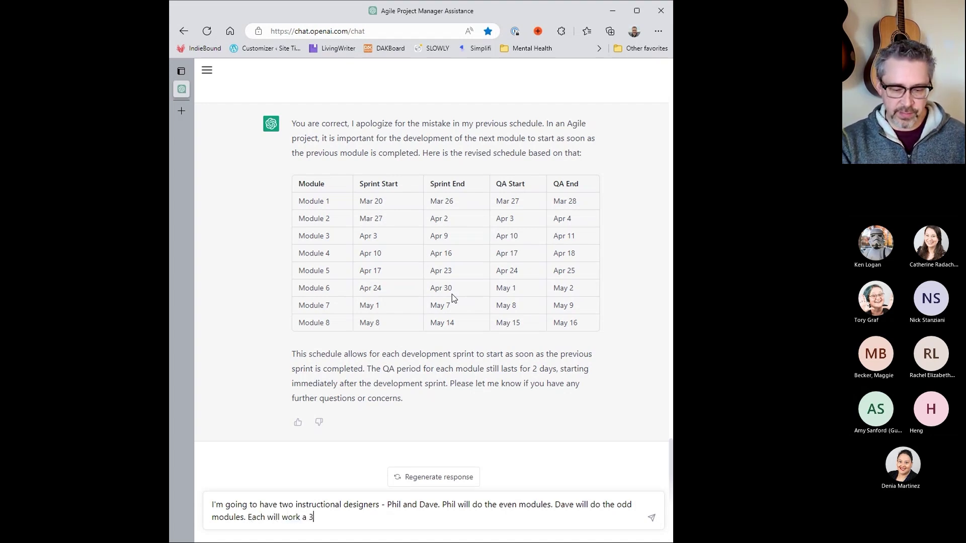
{"action": "type", "text": "6 hour week. "}
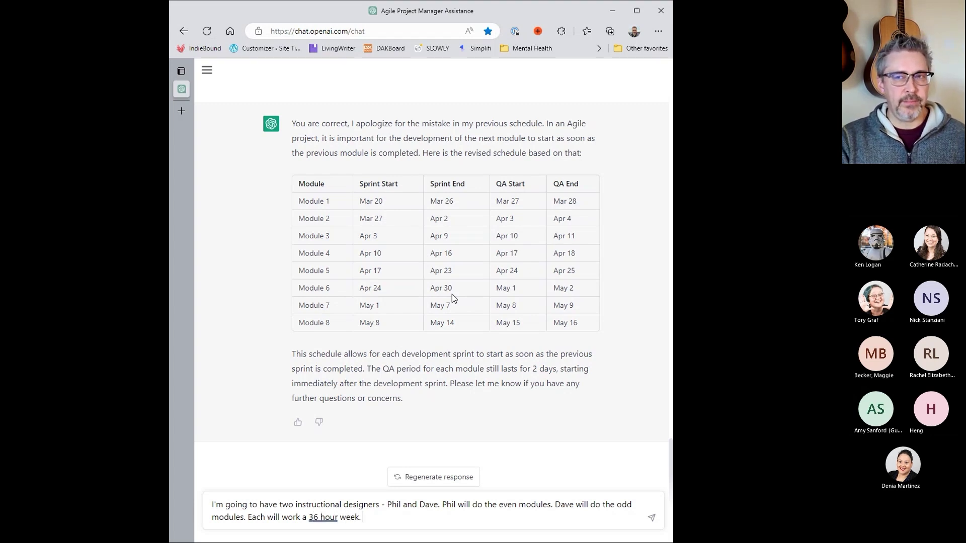
- Add to the message the fully loaded costs: $35/hr for the odd-module designer and $37 for the even-module designer
{"action": "type", "text": "Dav"}
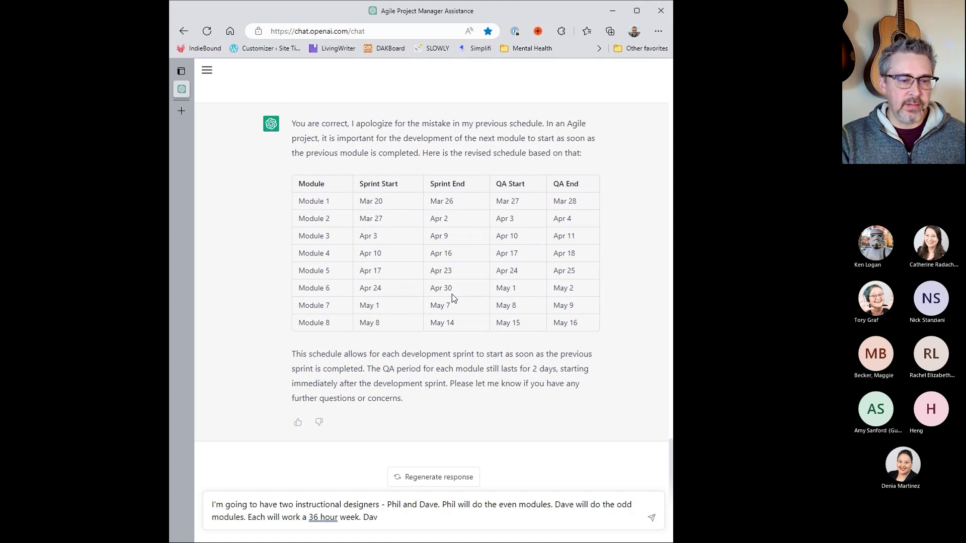
{"action": "type", "text": "e's fully load"}
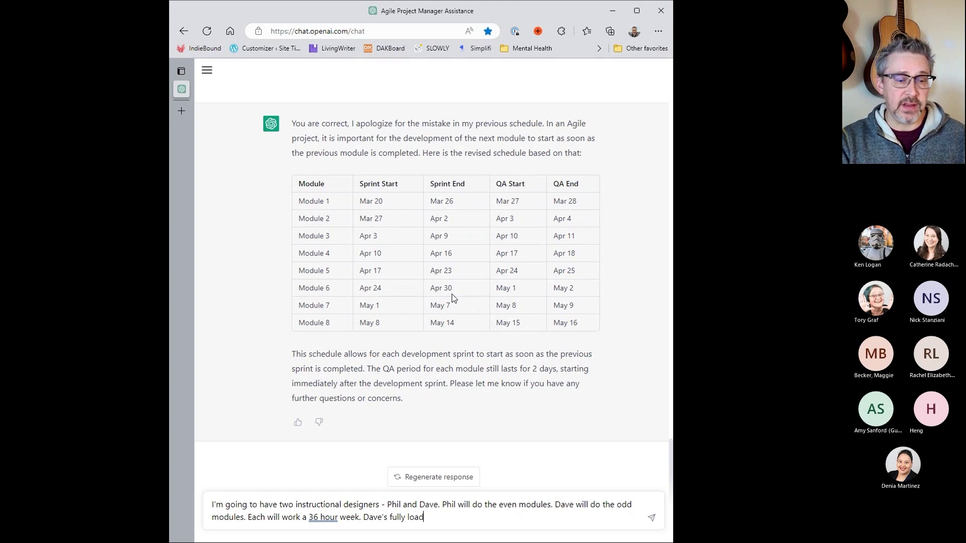
{"action": "type", "text": "ed coast"}
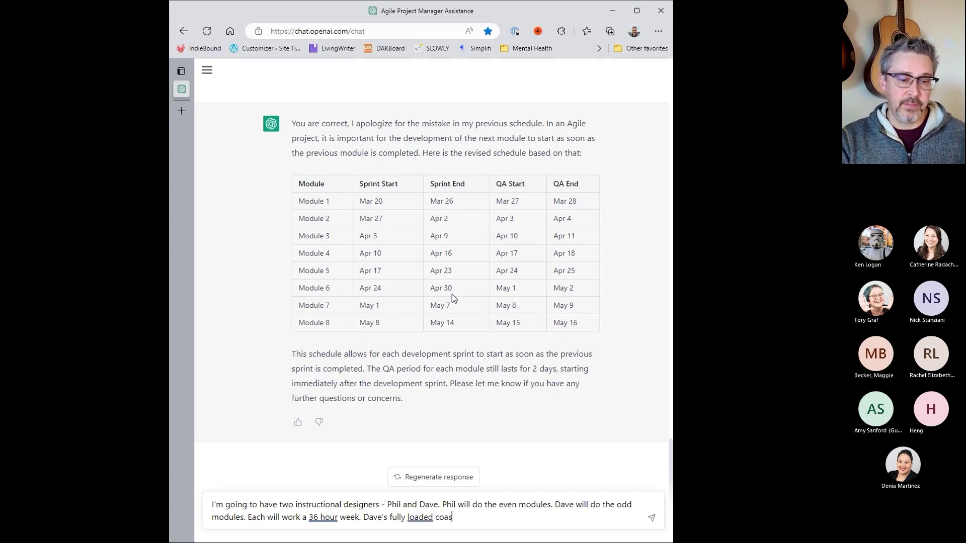
{"action": "key", "text": "BackSpace"}
{"action": "key", "text": "BackSpace"}
{"action": "key", "text": "BackSpace"}
{"action": "type", "text": "st is "}
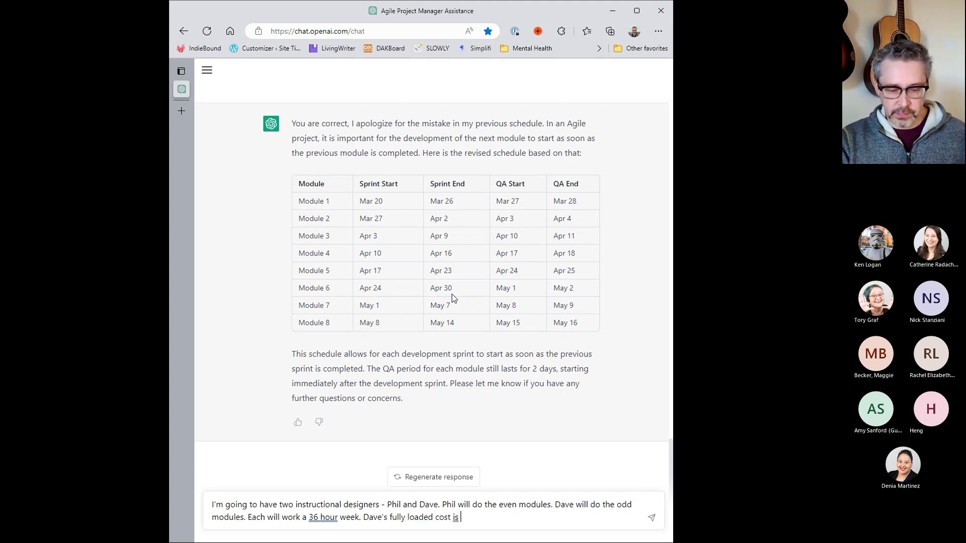
{"action": "type", "text": "$35"}
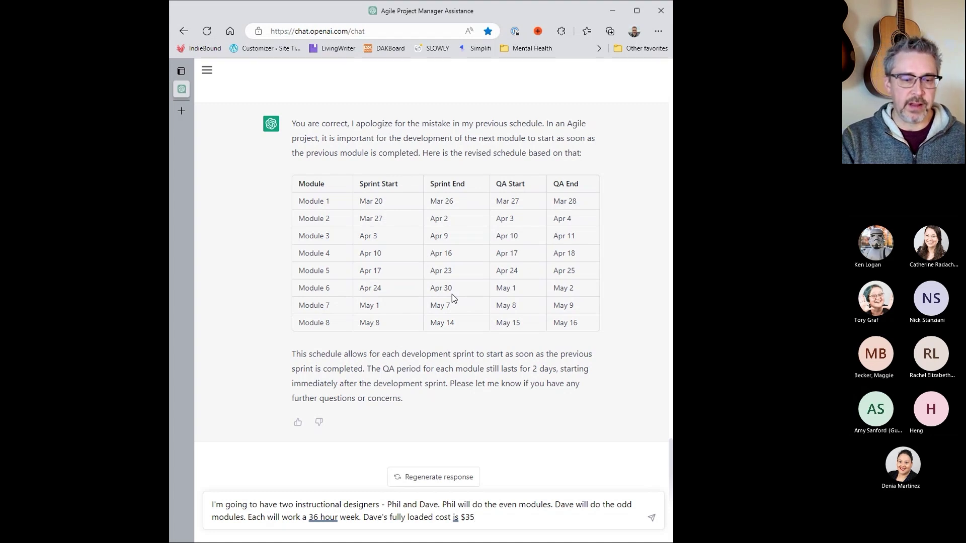
{"action": "type", "text": "/hr."}
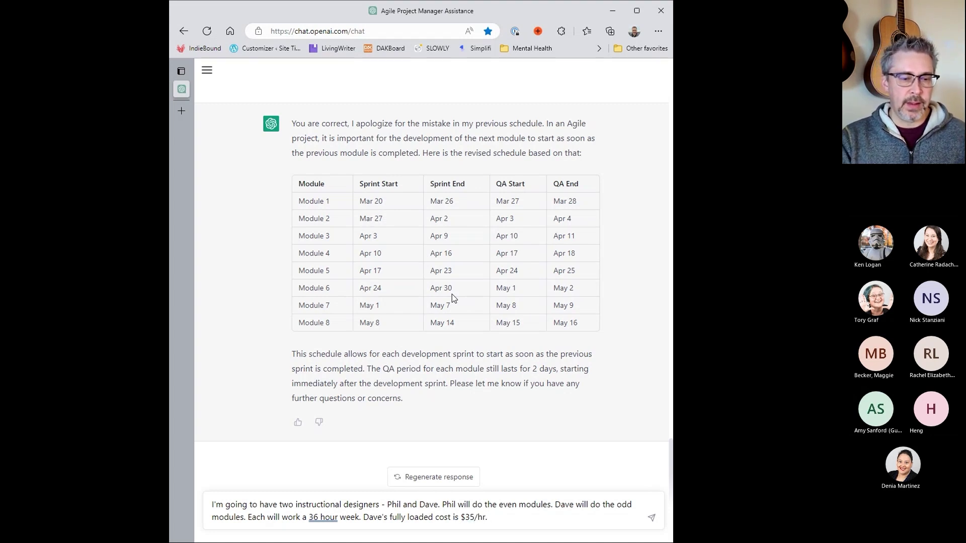
{"action": "type", "text": " Phil's"}
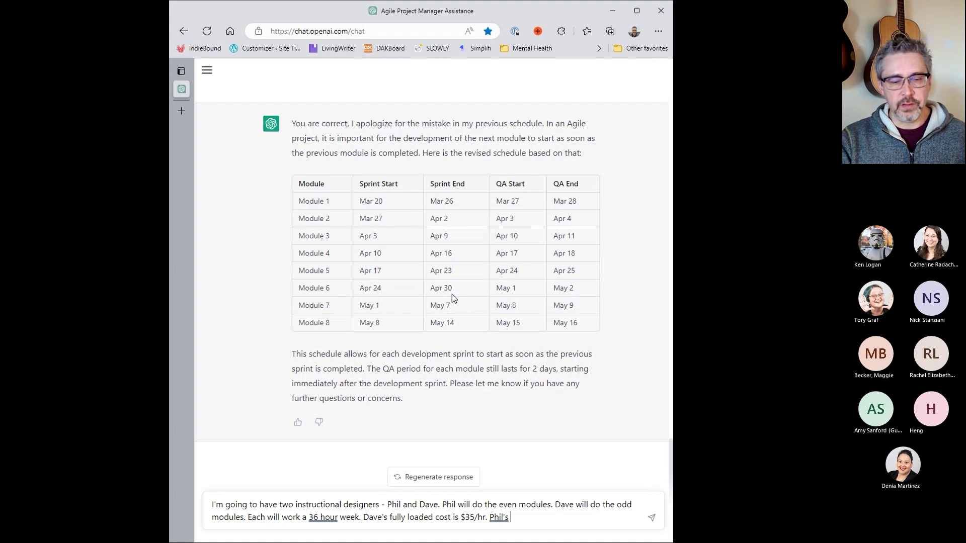
{"action": "type", "text": " fully loaded "}
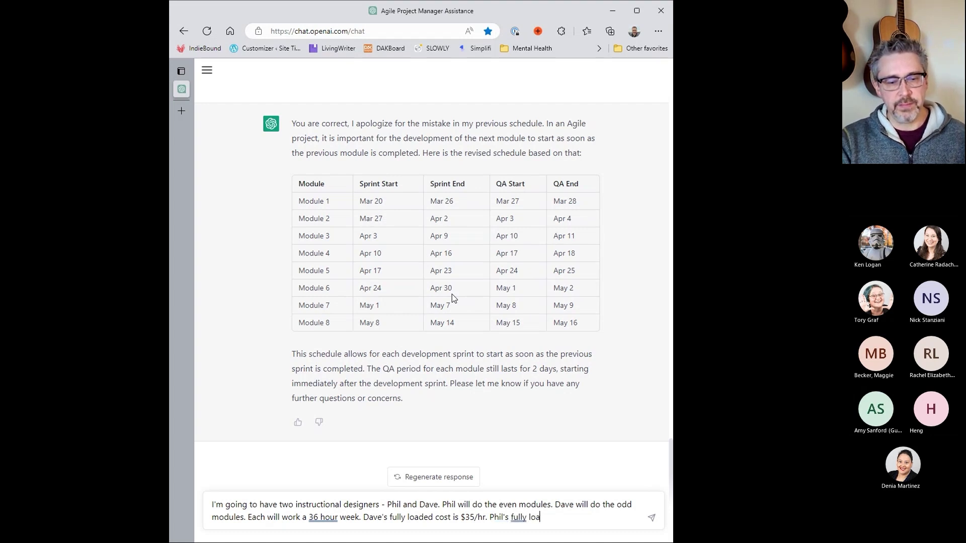
{"action": "type", "text": "cost is $"}
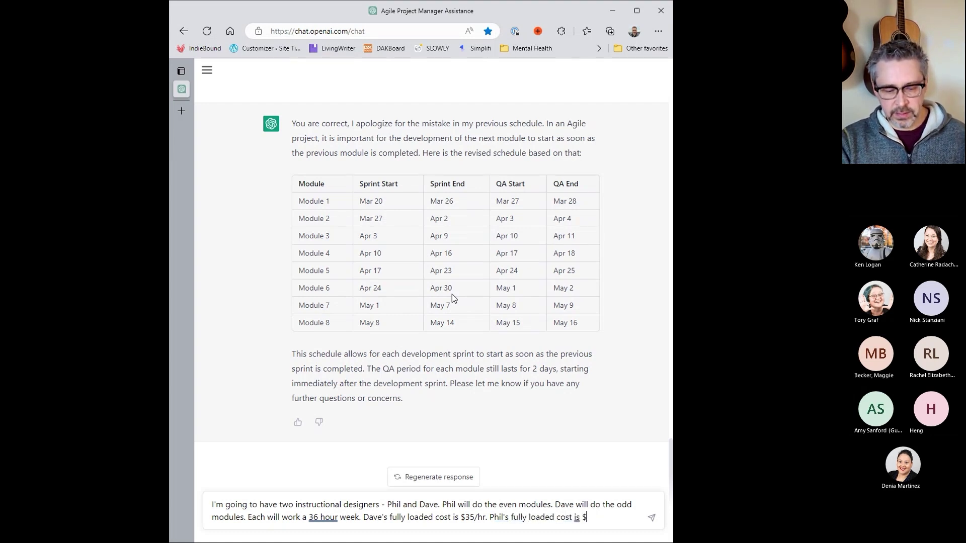
{"action": "type", "text": "37."}
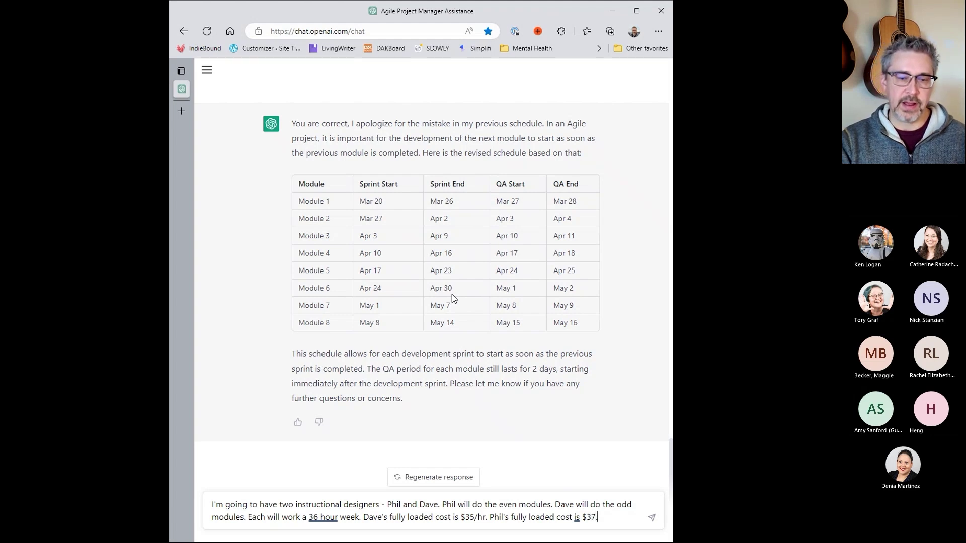
- State in the message that the client is billed $65/hr for both IDs, and start the question "How many"
{"action": "type", "text": " For both"}
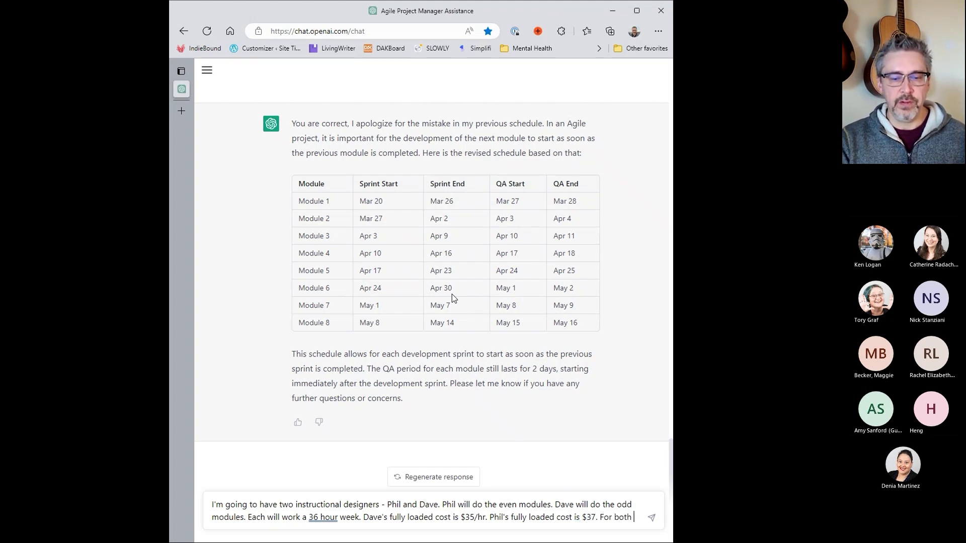
{"action": "type", "text": " IDs will will be"}
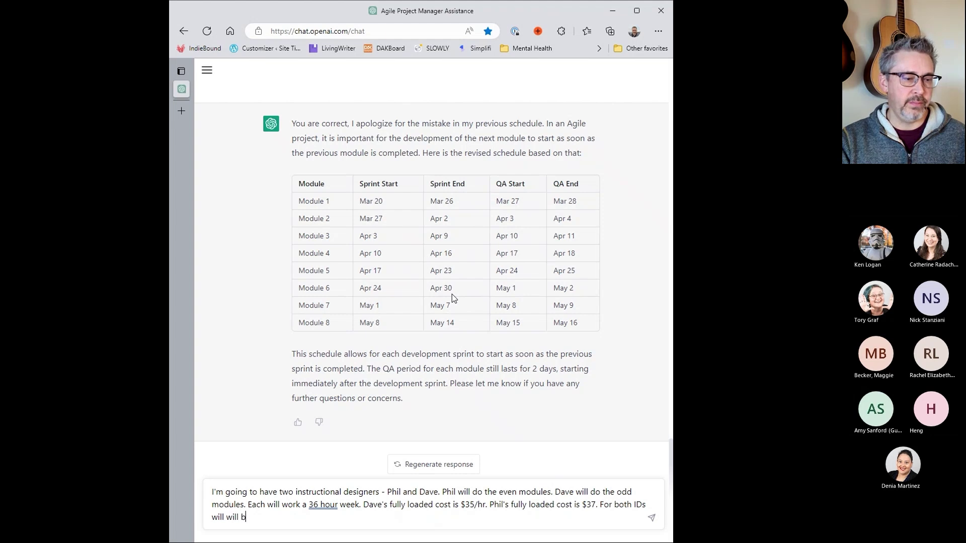
{"action": "key", "text": "BackSpace"}
{"action": "key", "text": "BackSpace"}
{"action": "key", "text": "BackSpace"}
{"action": "key", "text": "BackSpace"}
{"action": "type", "text": "bi"}
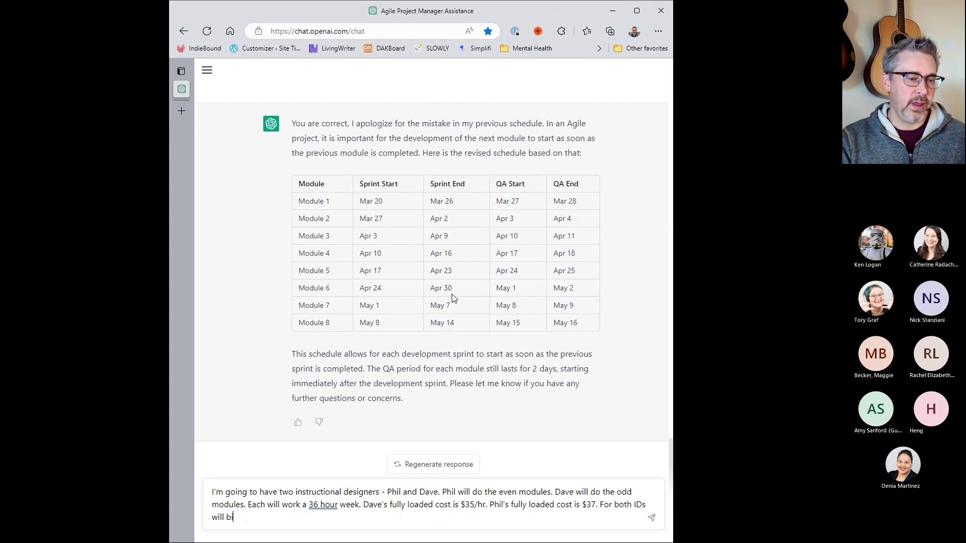
{"action": "type", "text": "ll the client "}
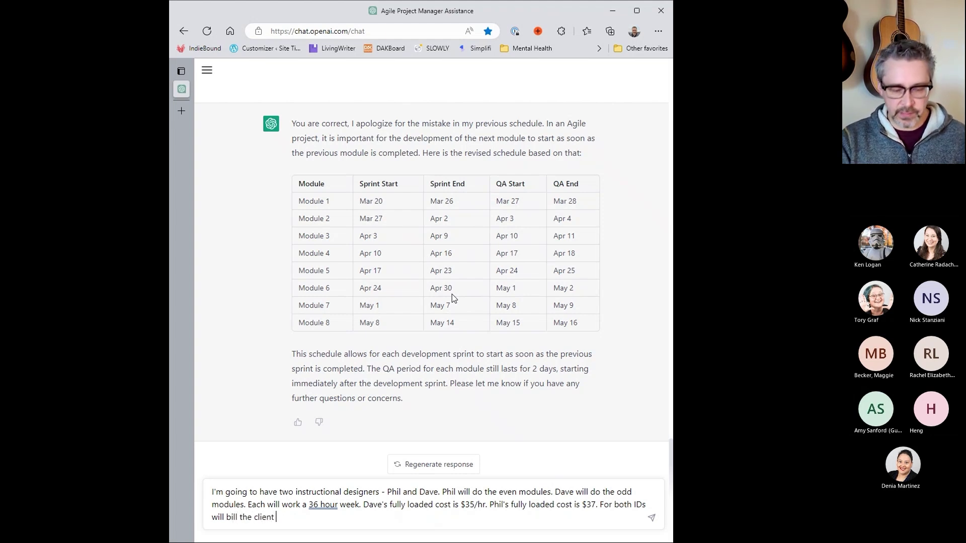
{"action": "type", "text": "$65/"}
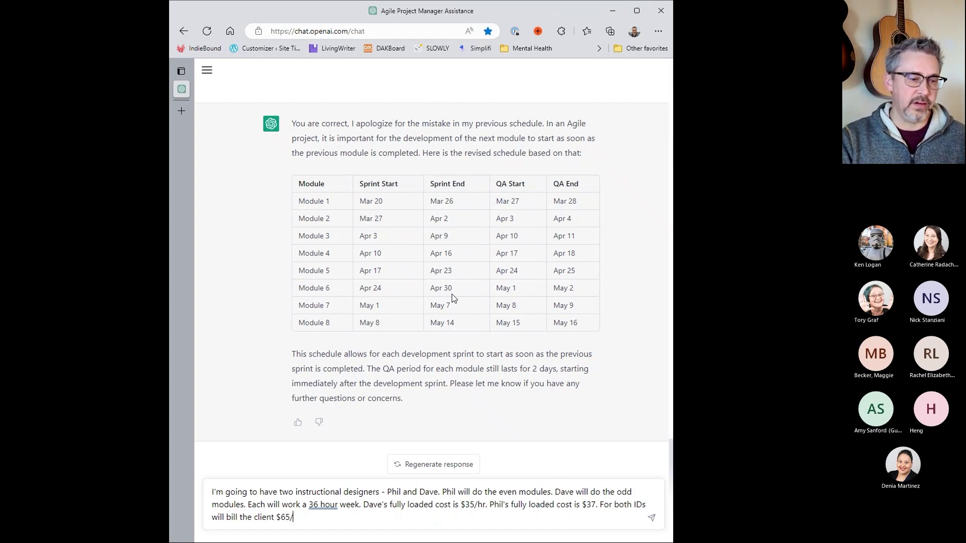
{"action": "type", "text": "hr. How ma"}
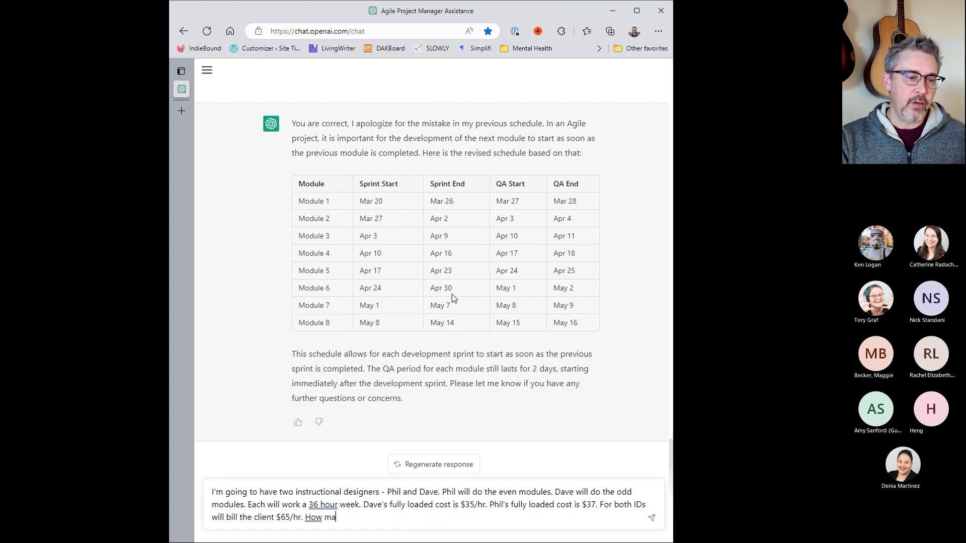
- Ask how many hours each ID will work, the cost to me and the cost to the client, presented in table format, and send the message
{"action": "type", "text": "ny hours will each ID work"}
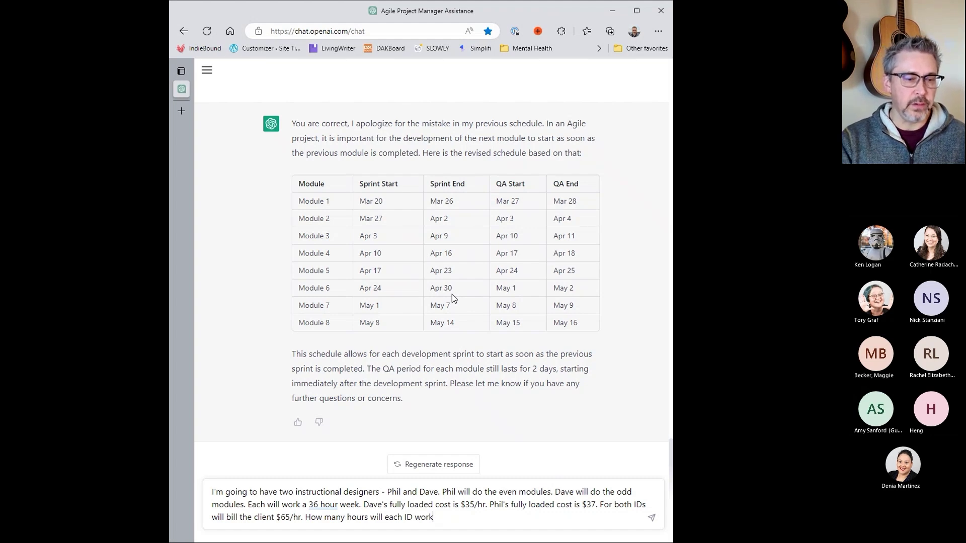
{"action": "type", "text": ", "}
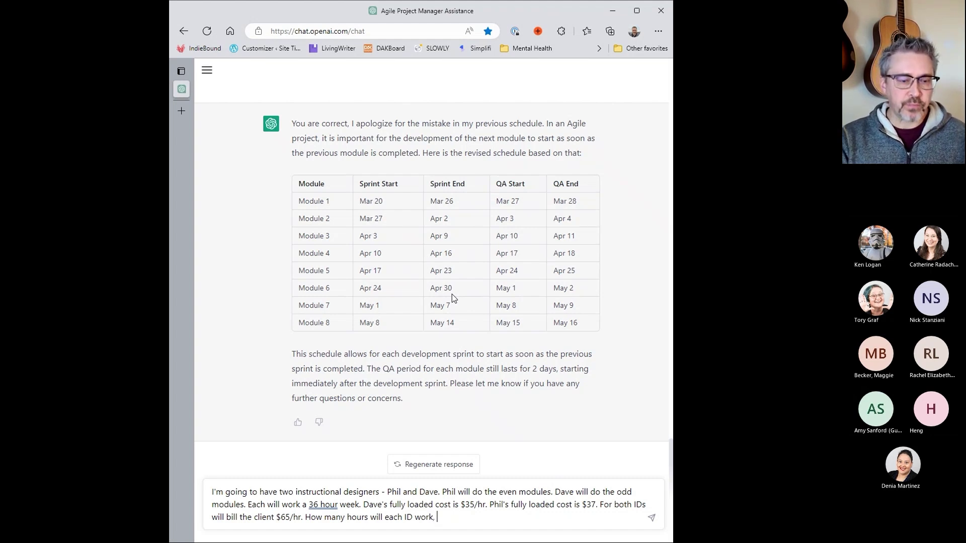
{"action": "type", "text": "what is the cost to me, what is the cost to the client."}
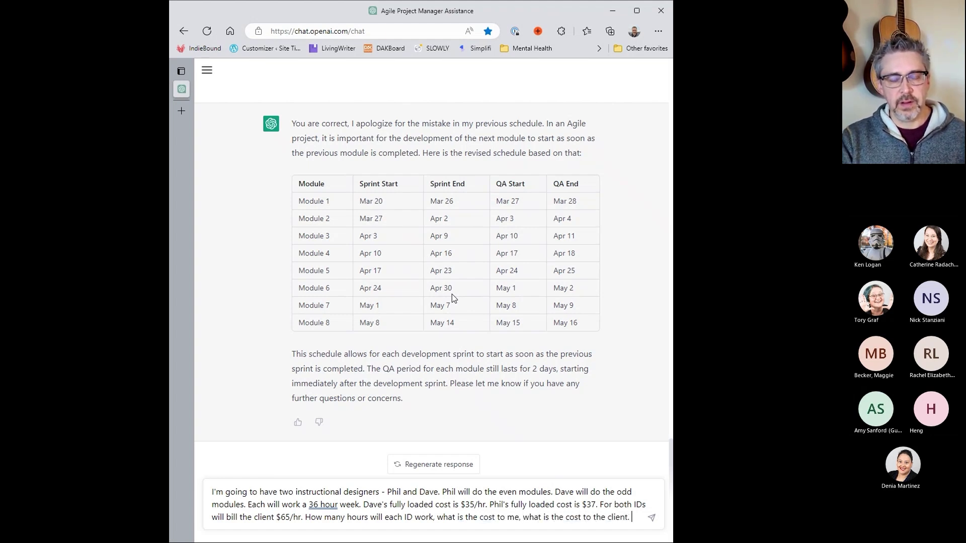
{"action": "type", "text": " Present in t"}
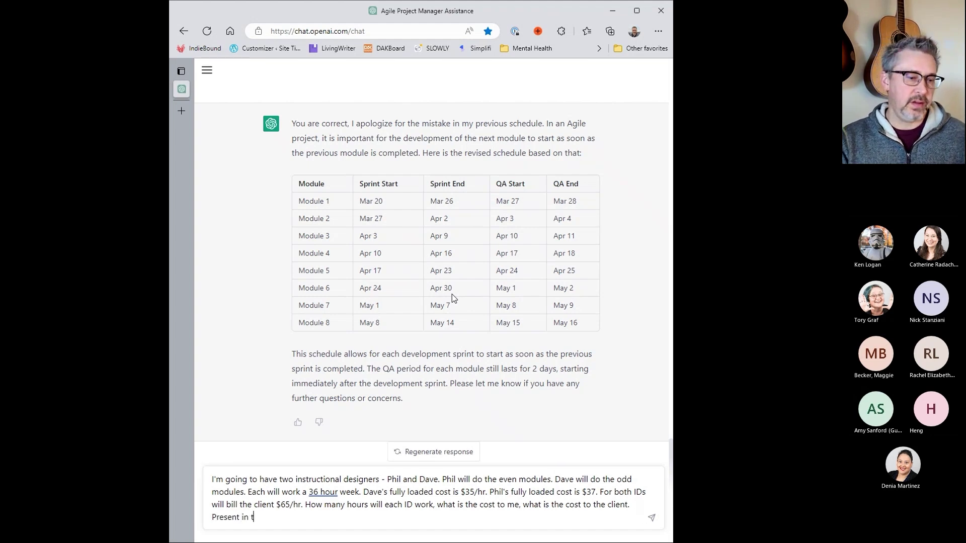
{"action": "type", "text": "able format"}
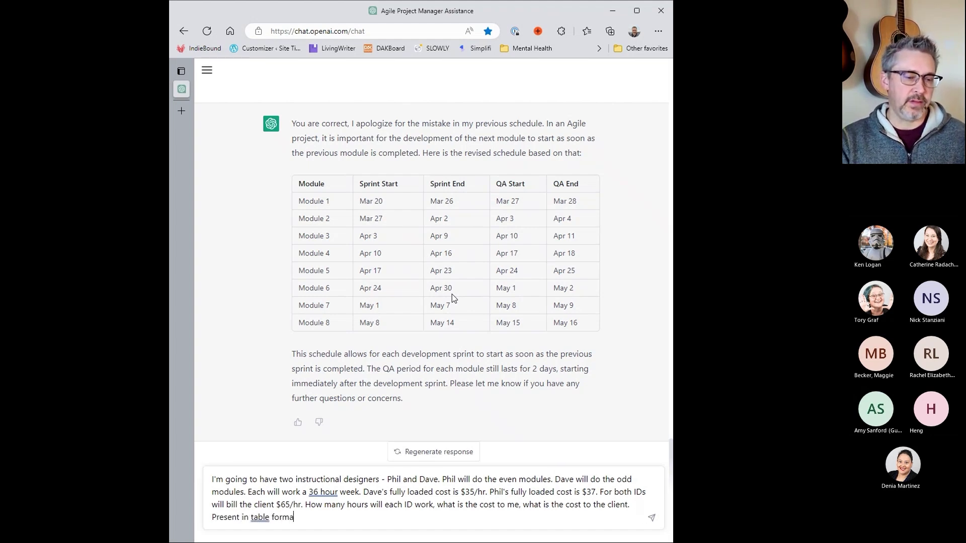
{"action": "key", "text": "Return"}
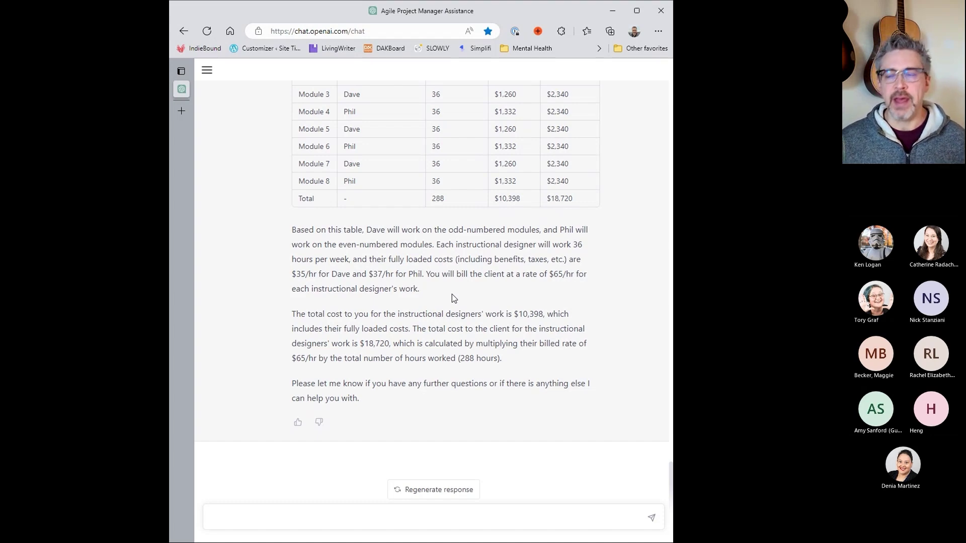
- Examine the table of hours, internal costs and client costs per module, and the explanation beneath it
{"action": "scroll", "coordinate": [426, 239], "scroll_direction": "up", "scroll_amount": 3}
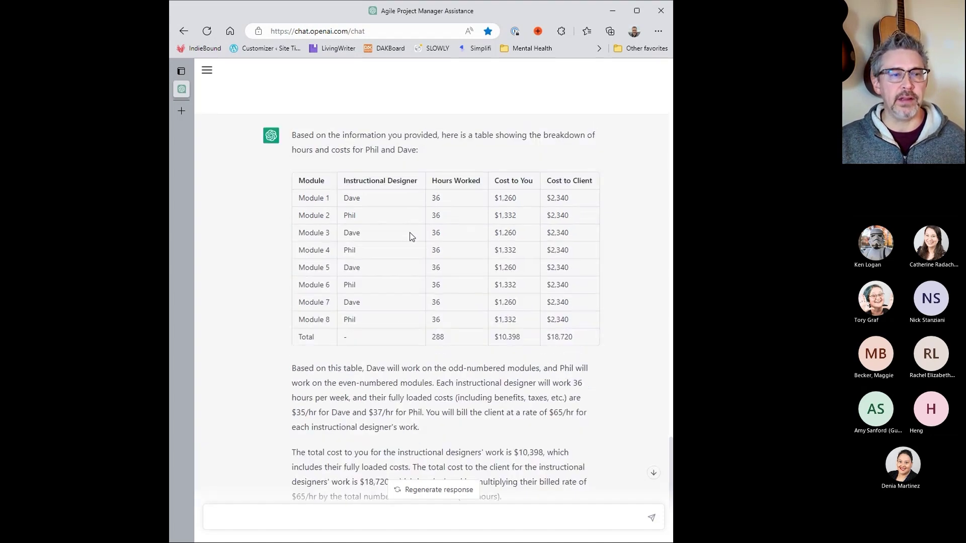
{"action": "left_click_drag", "start_coordinate": [298, 180], "coordinate": [632, 347]}
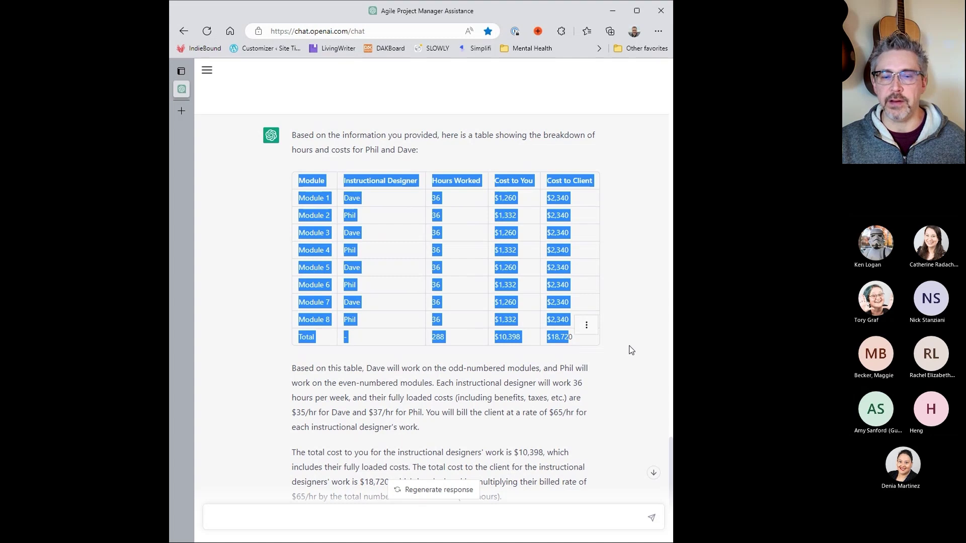
{"action": "left_click", "coordinate": [621, 345]}
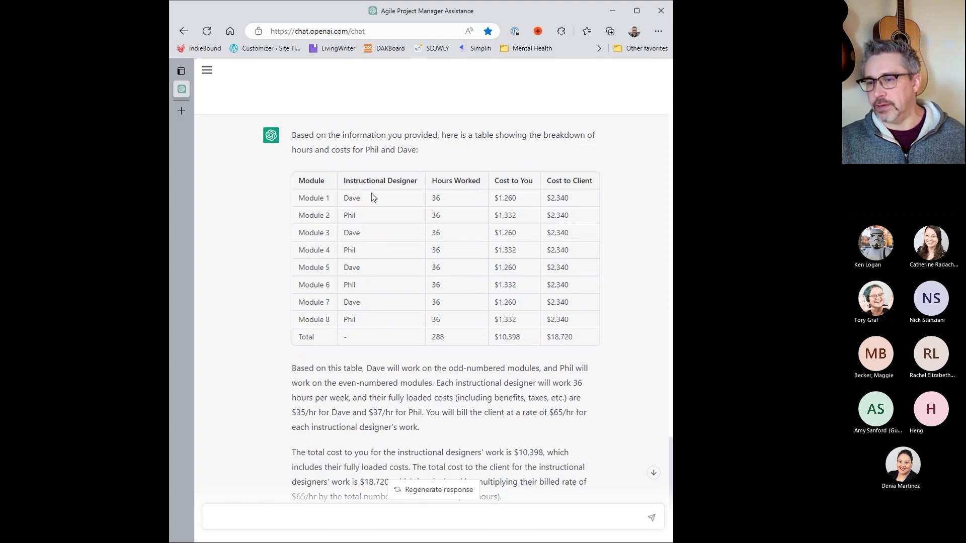
{"action": "scroll", "coordinate": [404, 267], "scroll_direction": "down", "scroll_amount": 2}
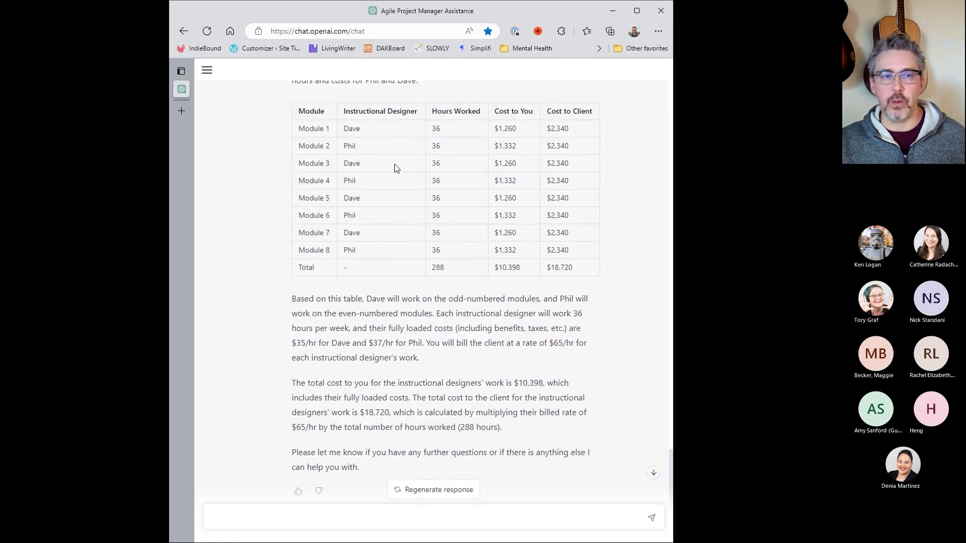
{"action": "scroll", "coordinate": [394, 263], "scroll_direction": "down", "scroll_amount": 2}
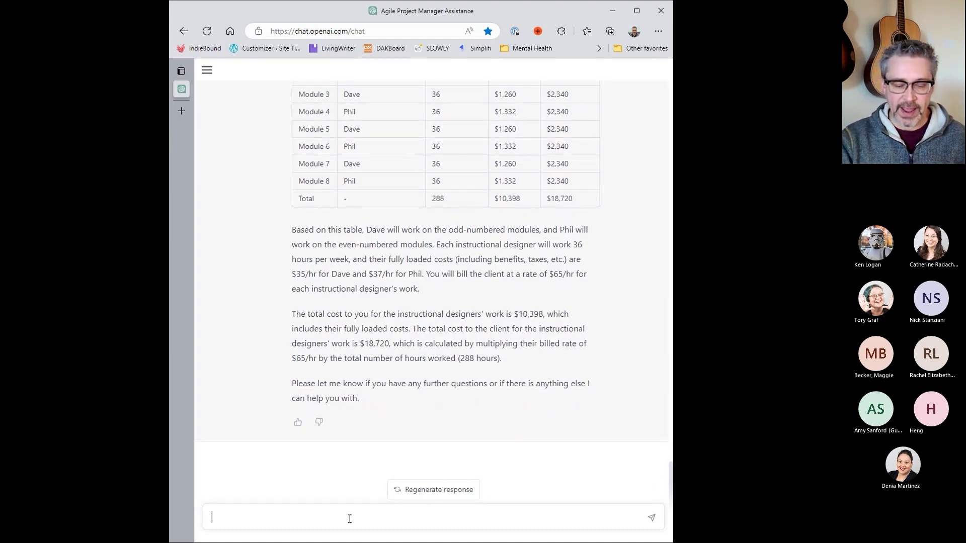
- Begin a message adding a named project manager who will work 4 hours/week for the entire project
{"action": "type", "text": "I'd like to add Anne as the project manager. She will"}
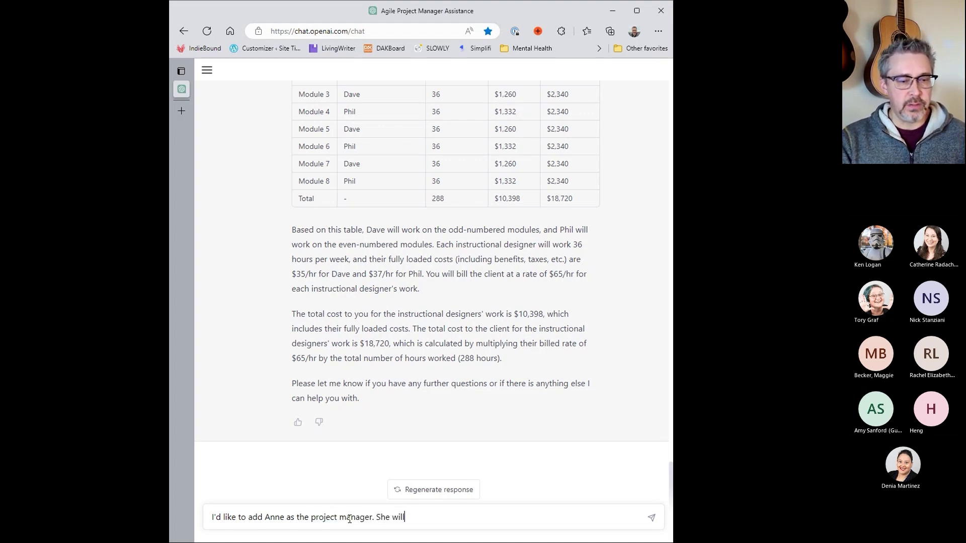
{"action": "type", "text": " work 4 hours/"}
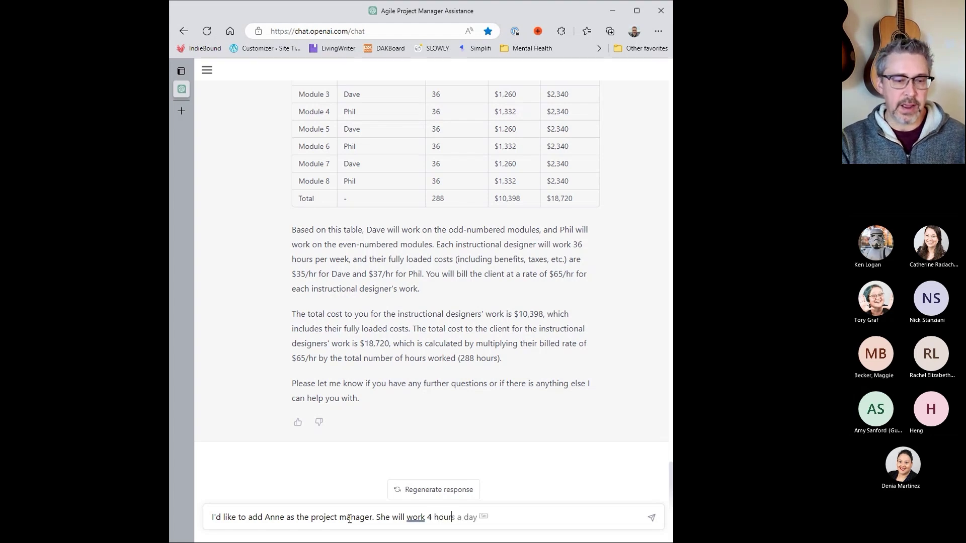
{"action": "type", "text": "week for th"}
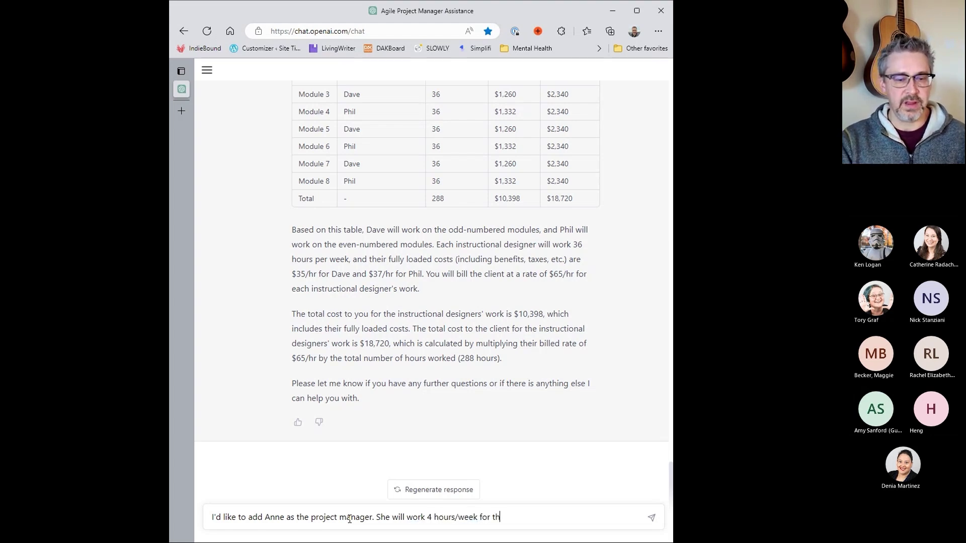
{"action": "type", "text": "e entire project"}
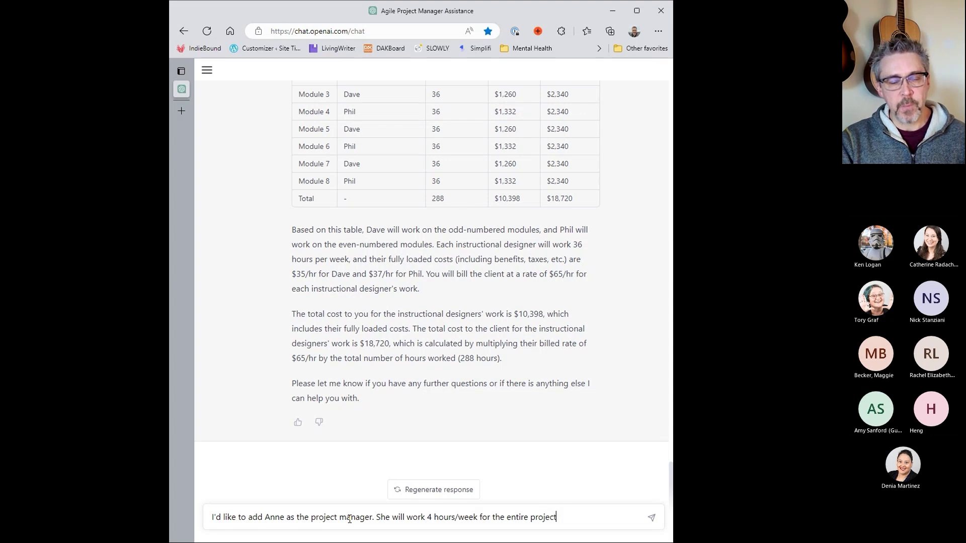
- State in the message that the project manager will be billed at $60/hr
{"action": "type", "text": ". I'll bil"}
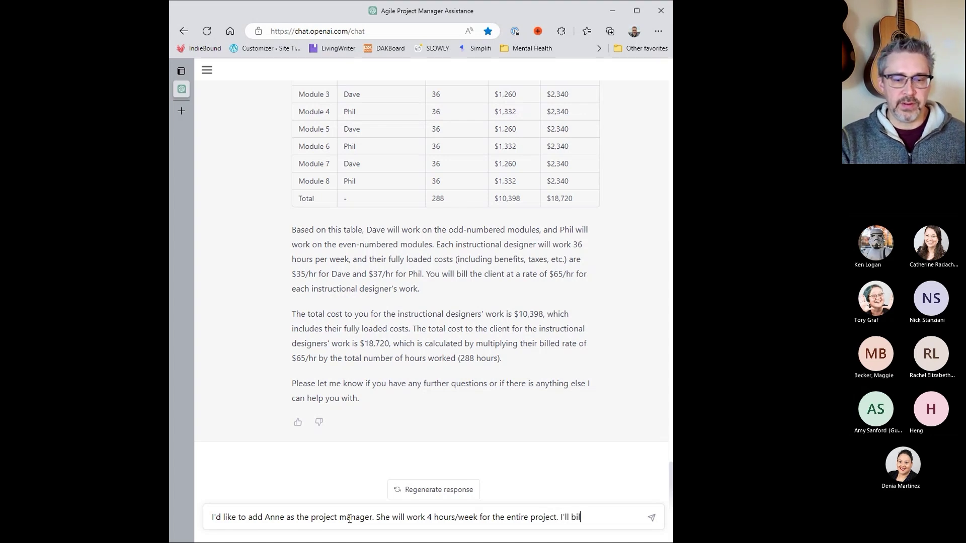
{"action": "type", "text": "l her at "}
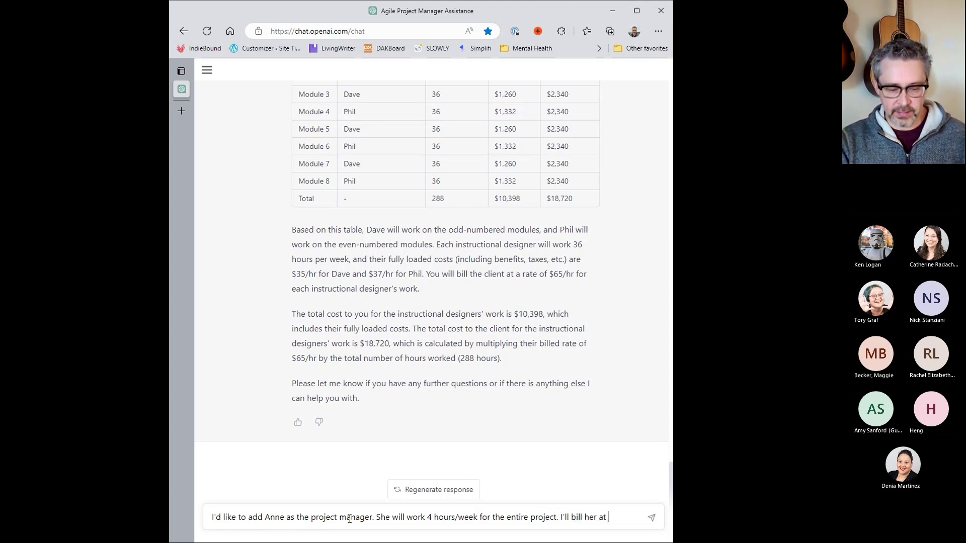
{"action": "type", "text": "$690"}
{"action": "key", "text": "BackSpace"}
{"action": "key", "text": "BackSpace"}
{"action": "type", "text": "0/hr. "}
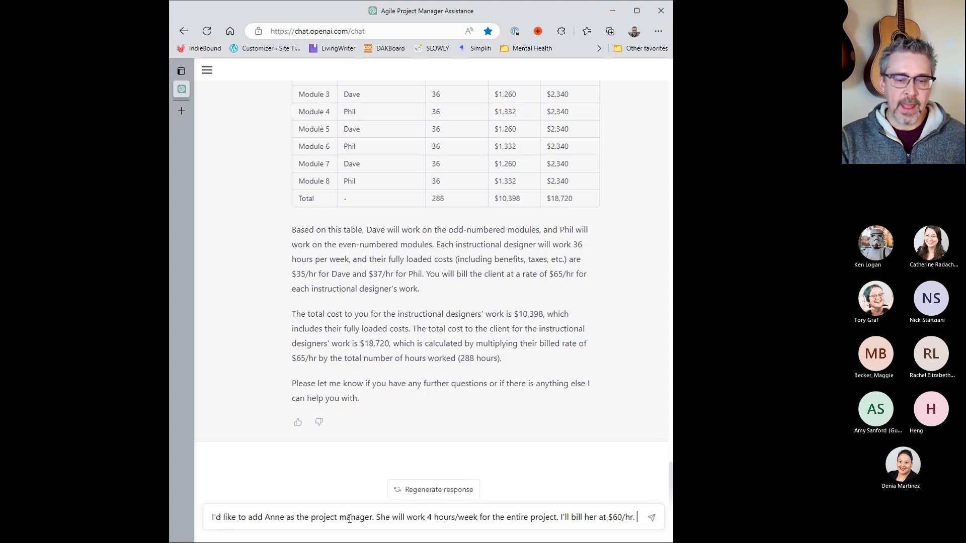
- Add a named team member to the message as our Quality Assurance person
{"action": "type", "text": "I will add "}
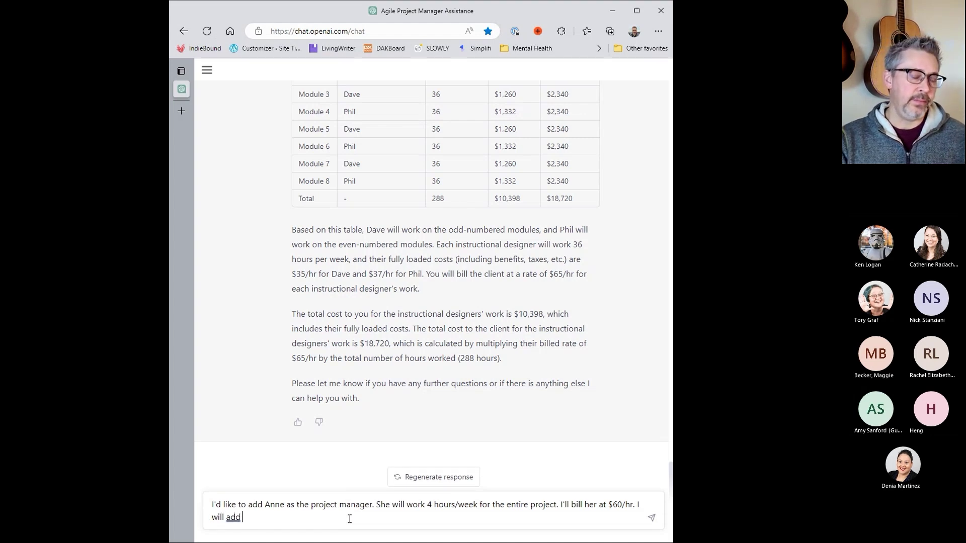
{"action": "type", "text": "Kate as our "}
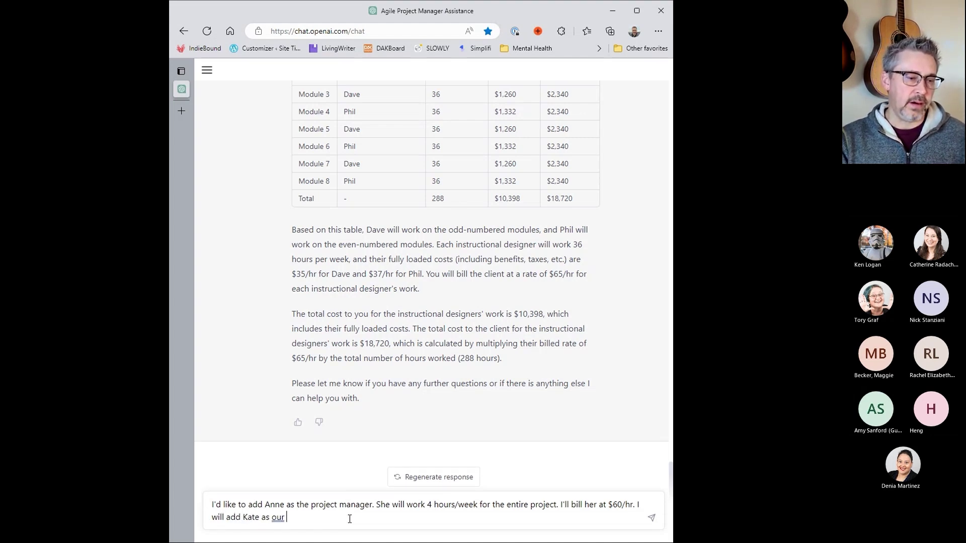
{"action": "type", "text": "Qau"}
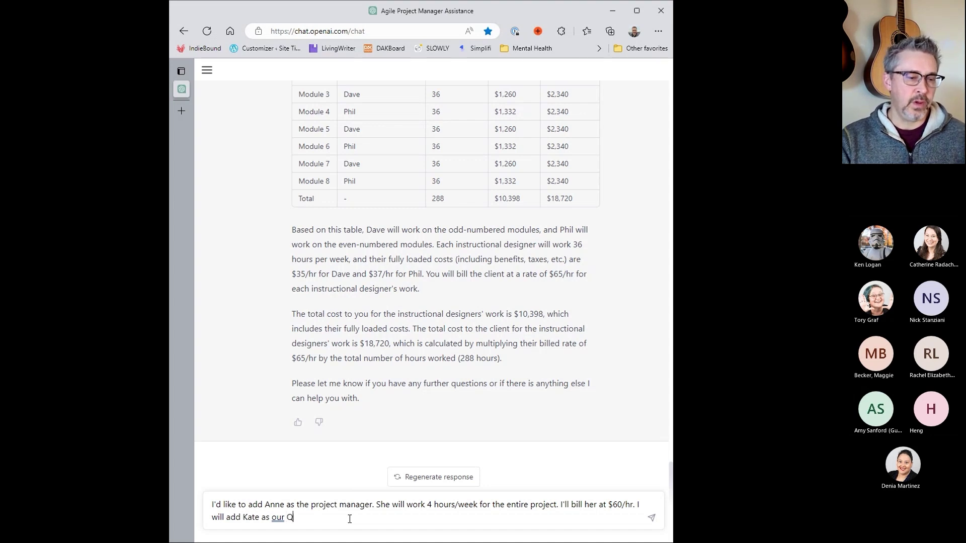
{"action": "key", "text": "BackSpace"}
{"action": "key", "text": "BackSpace"}
{"action": "type", "text": "uality"}
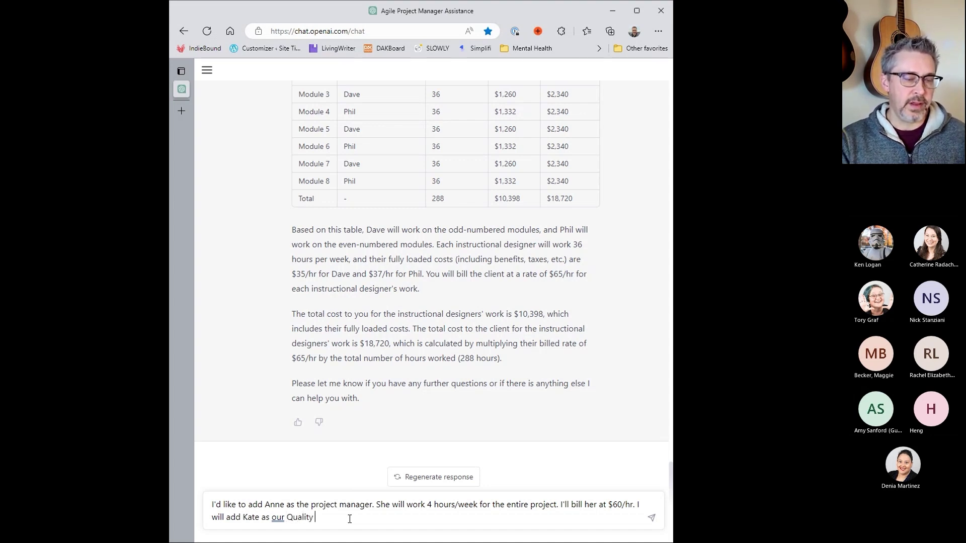
{"action": "type", "text": " Assurance "}
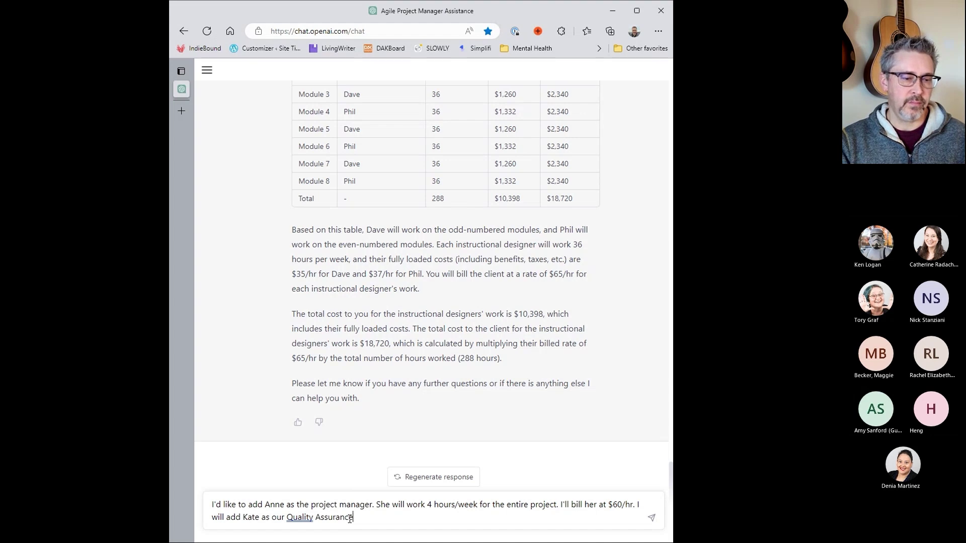
{"action": "type", "text": "perso"}
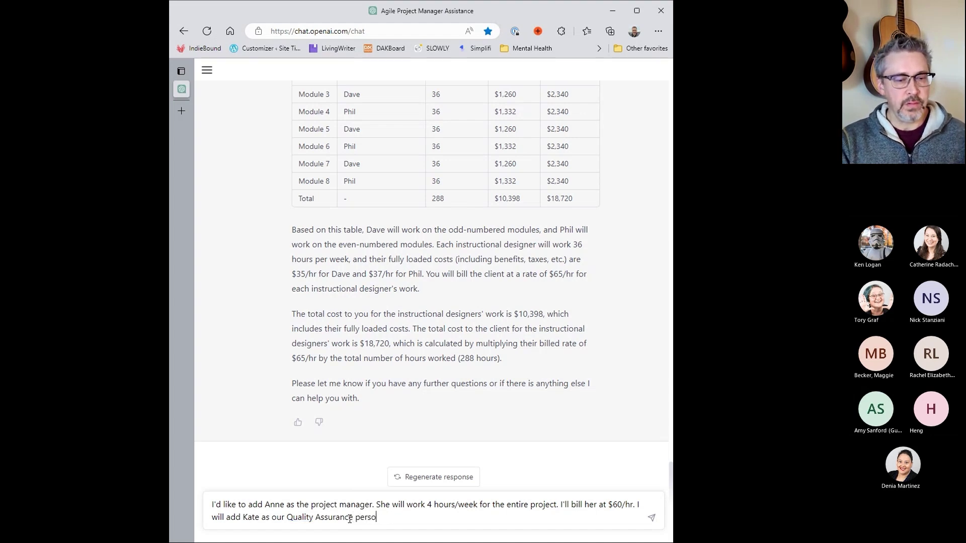
- State that the Quality Assurance person will work 2 hours/week, costs $34/hr and will be billed at $50 hr
{"action": "type", "text": "n. She will wo"}
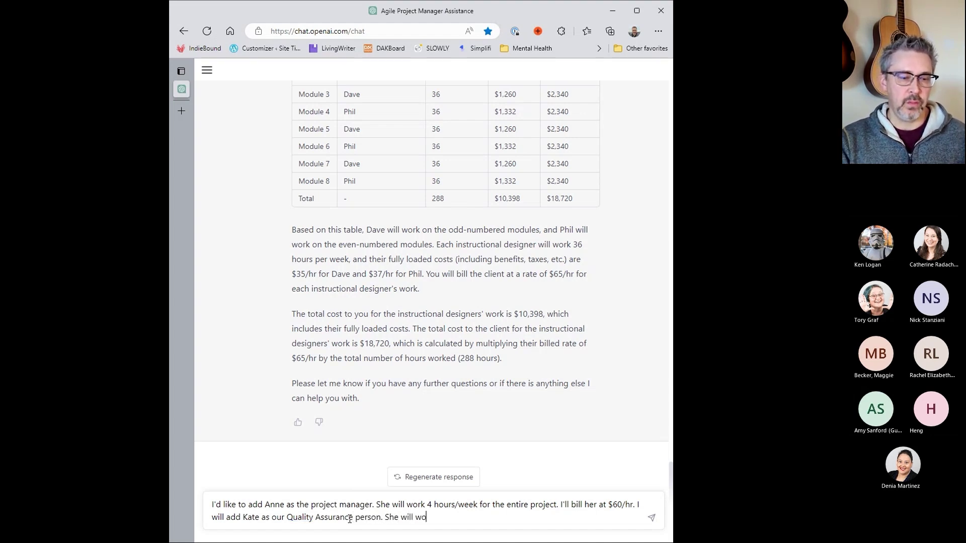
{"action": "type", "text": "rk 3 hour"}
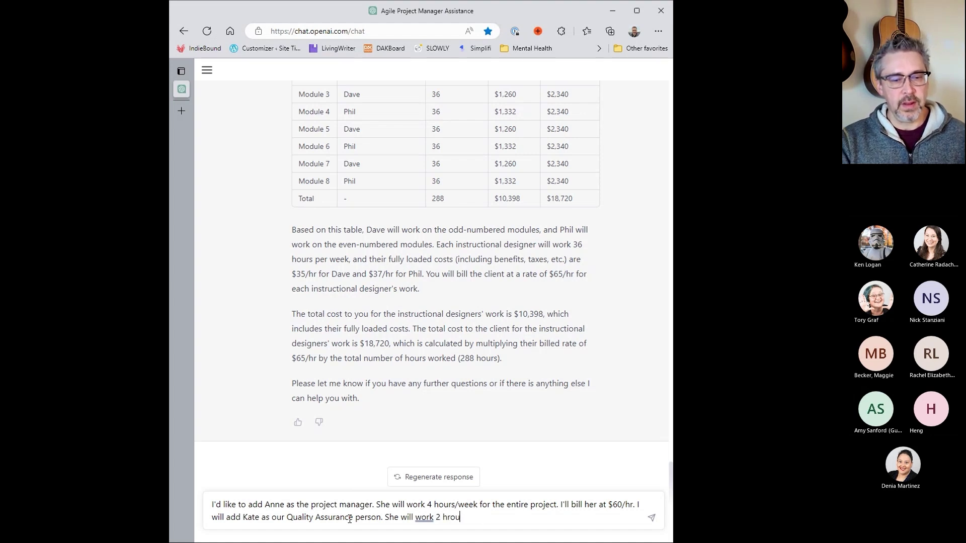
{"action": "type", "text": "s/w"}
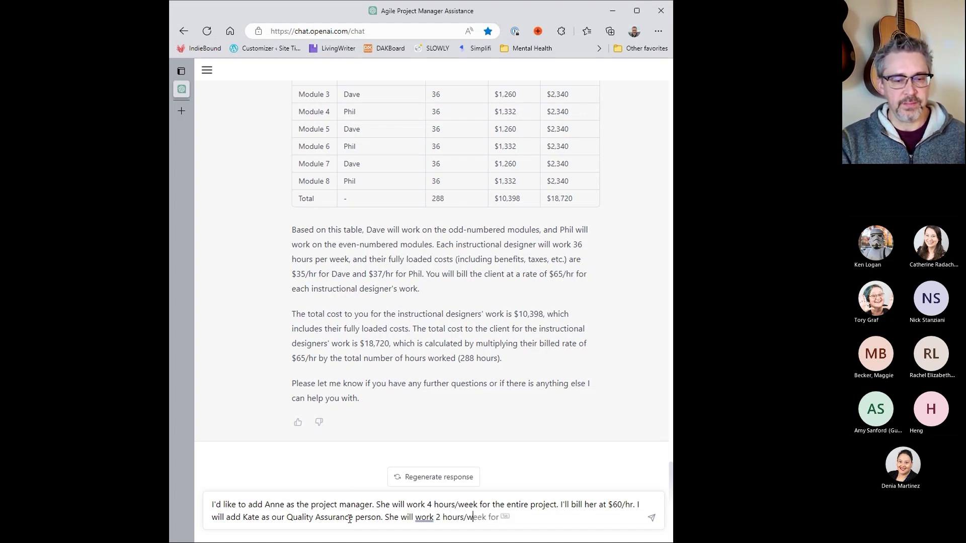
{"action": "type", "text": "eek, her cost is $34/"}
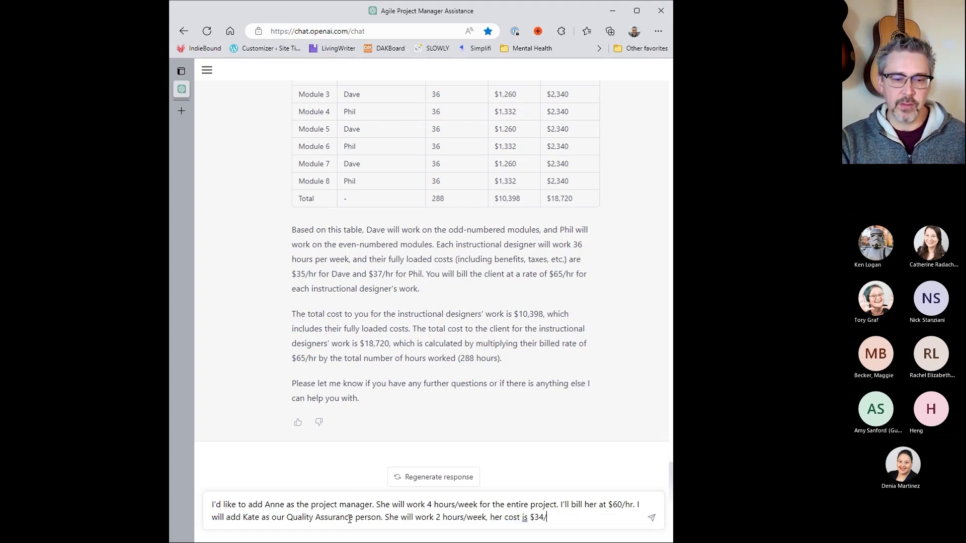
{"action": "type", "text": "hr. I'll b"}
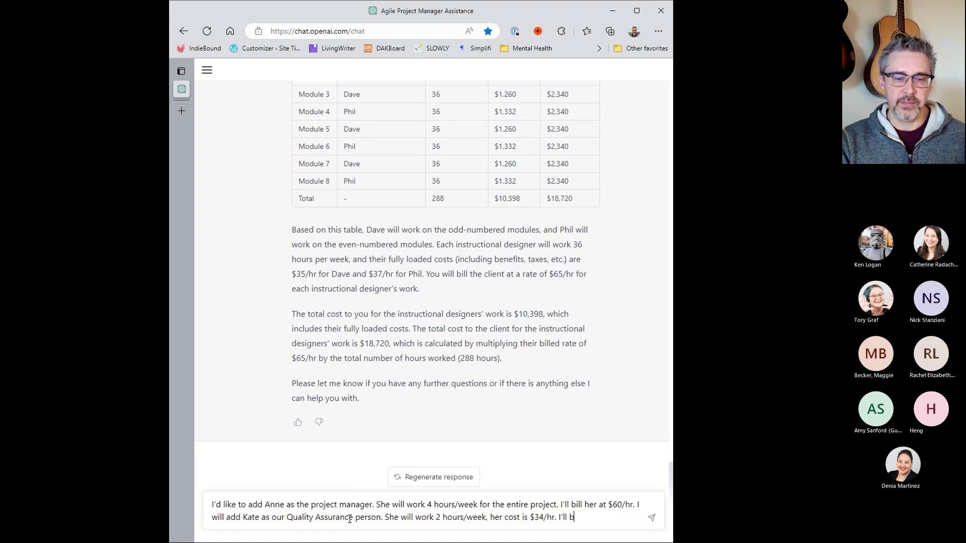
{"action": "type", "text": "ill her at"}
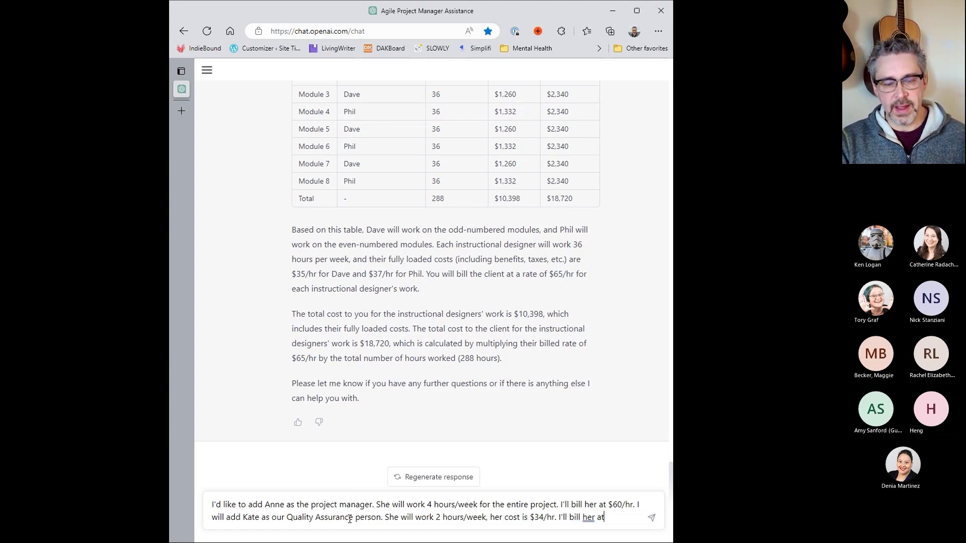
{"action": "type", "text": " $50"}
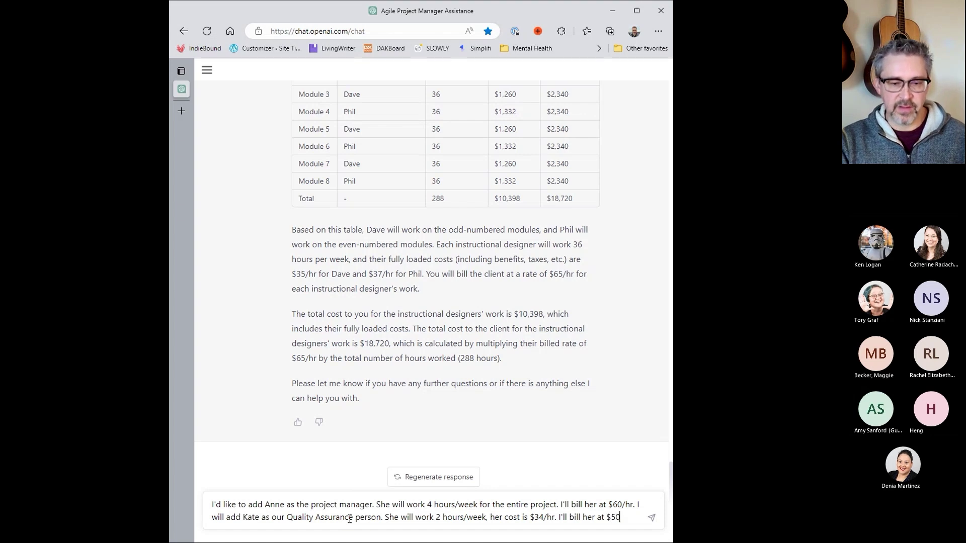
{"action": "type", "text": "hr hr. "}
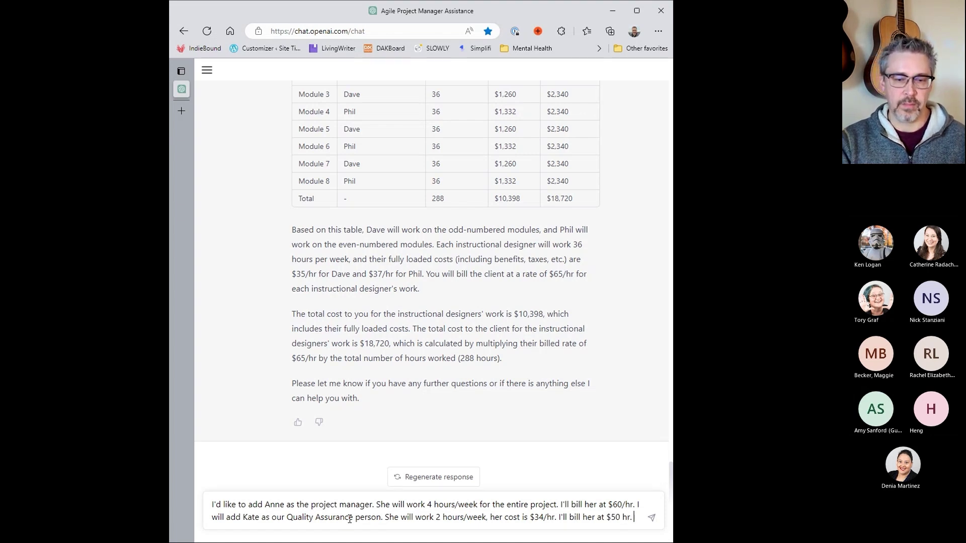
- Ask to rework the schedule, assignments, and costs, and send the message
{"action": "type", "text": "Rework the "}
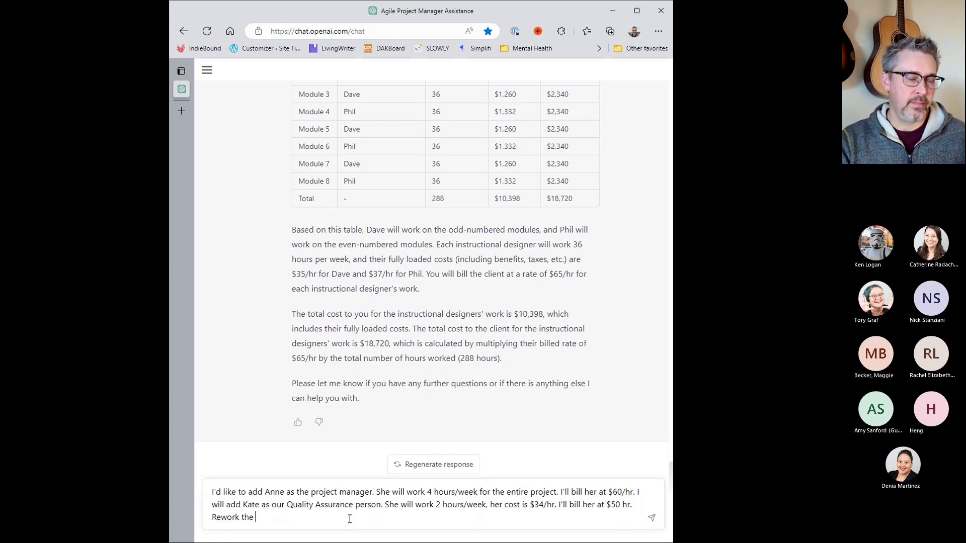
{"action": "type", "text": "schedule"}
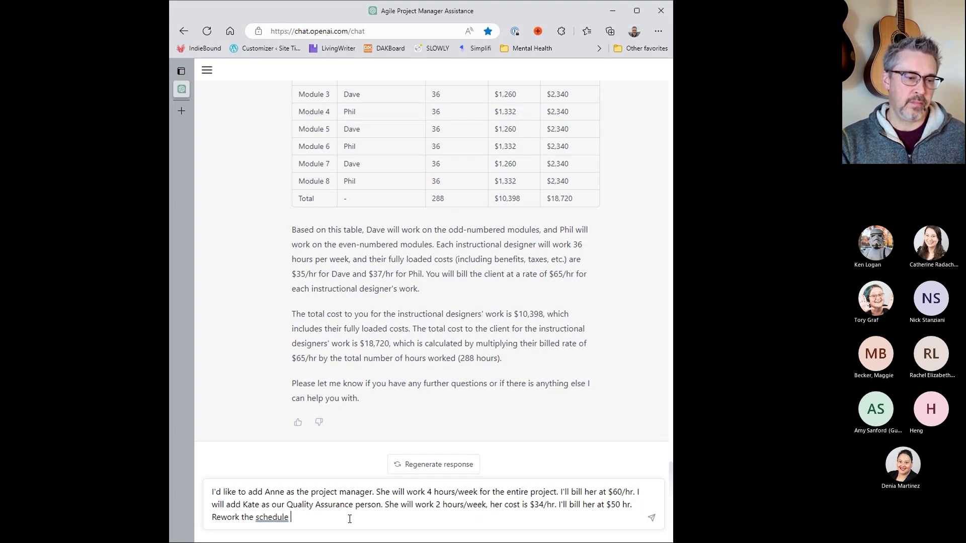
{"action": "type", "text": ", assi"}
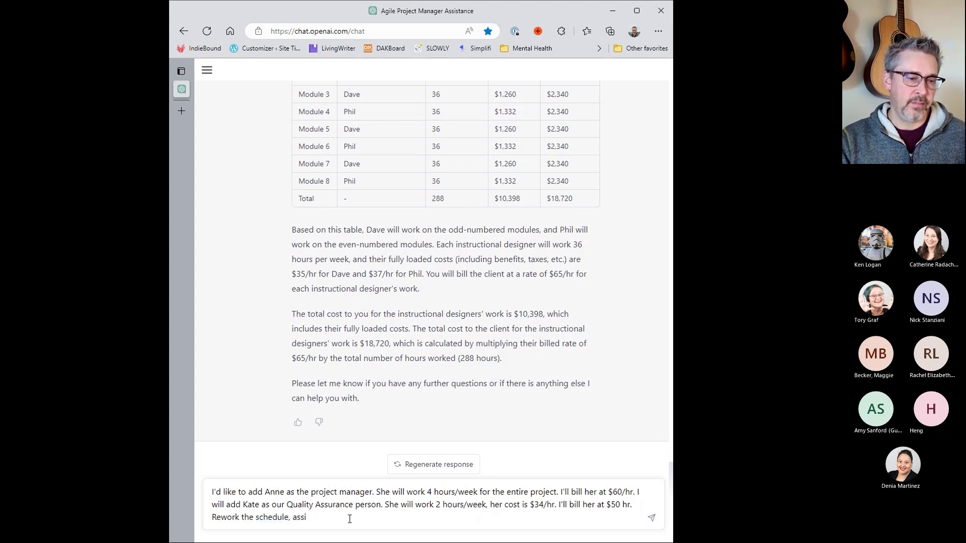
{"action": "type", "text": "gments, and costs"}
{"action": "key", "text": "Return"}
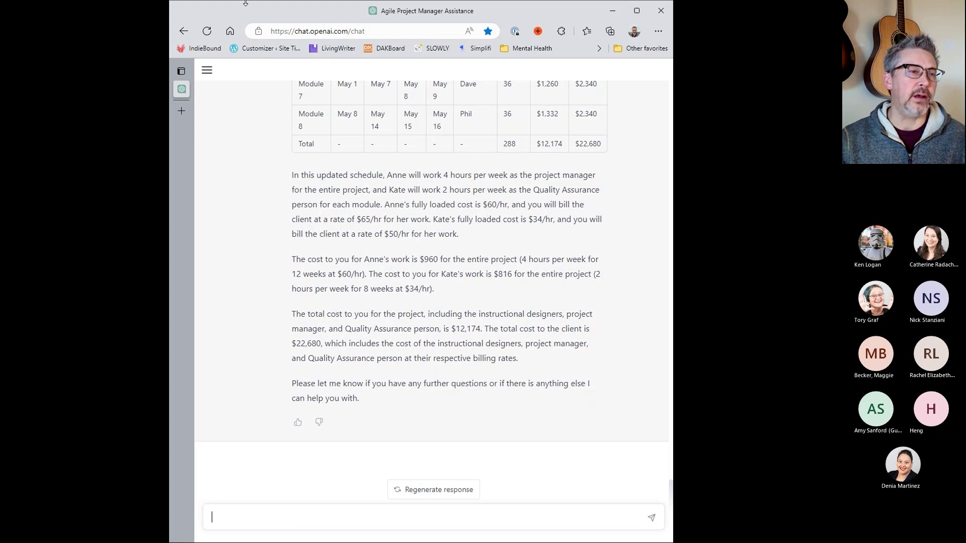
- Start a new chat with the default GPT-3.5 model and close the conversation list
{"action": "left_click", "coordinate": [208, 75]}
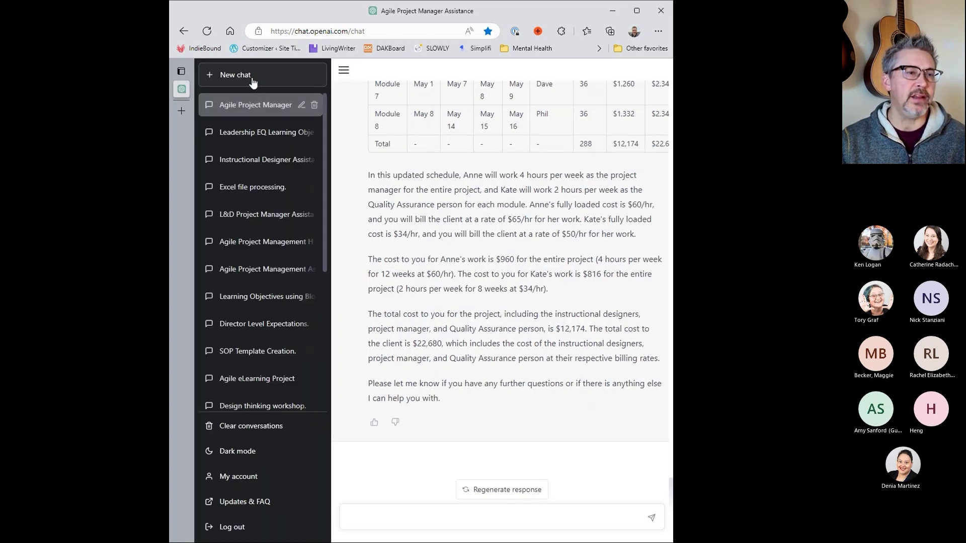
{"action": "left_click", "coordinate": [252, 79]}
{"action": "left_click", "coordinate": [343, 75]}
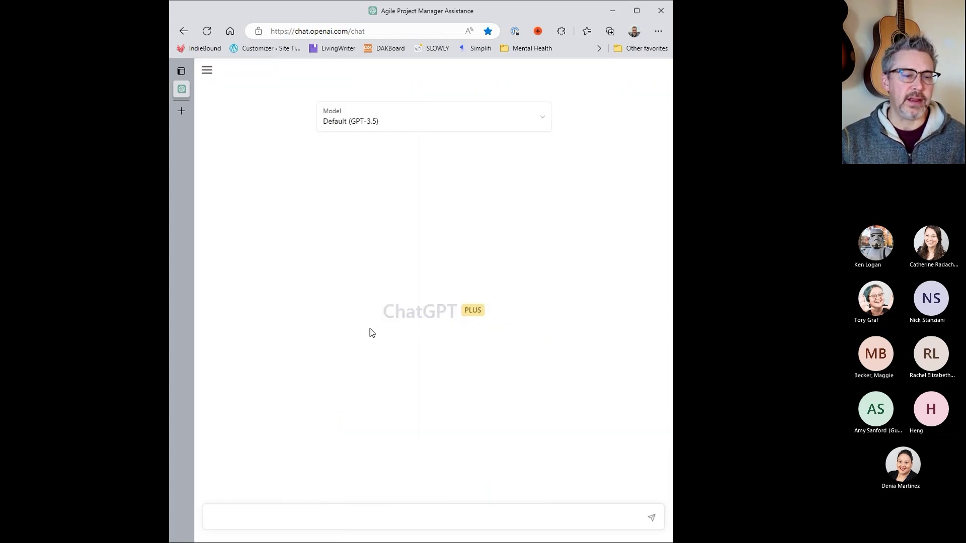
{"action": "left_click", "coordinate": [385, 519]}
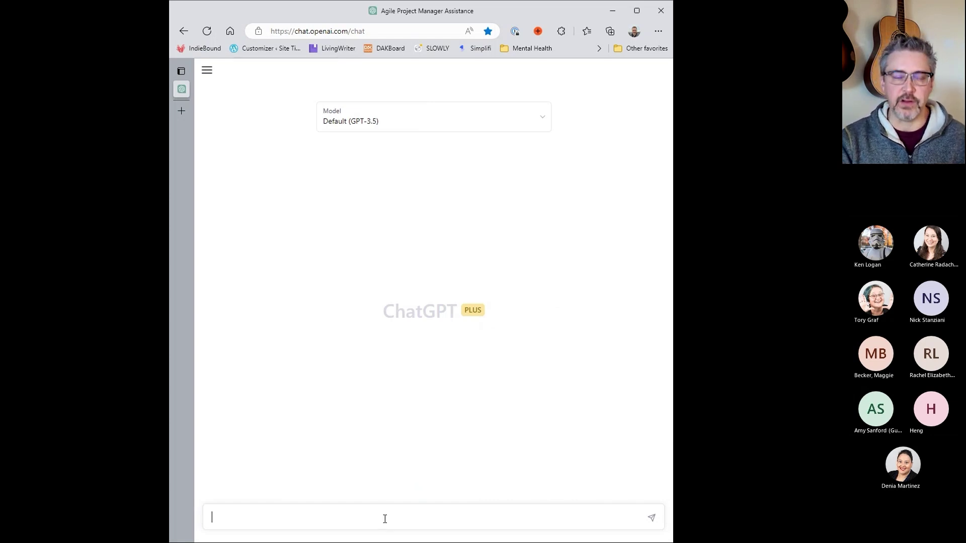
- Send the opening message "I want you act as an instruction designer"
{"action": "type", "text": "I w"}
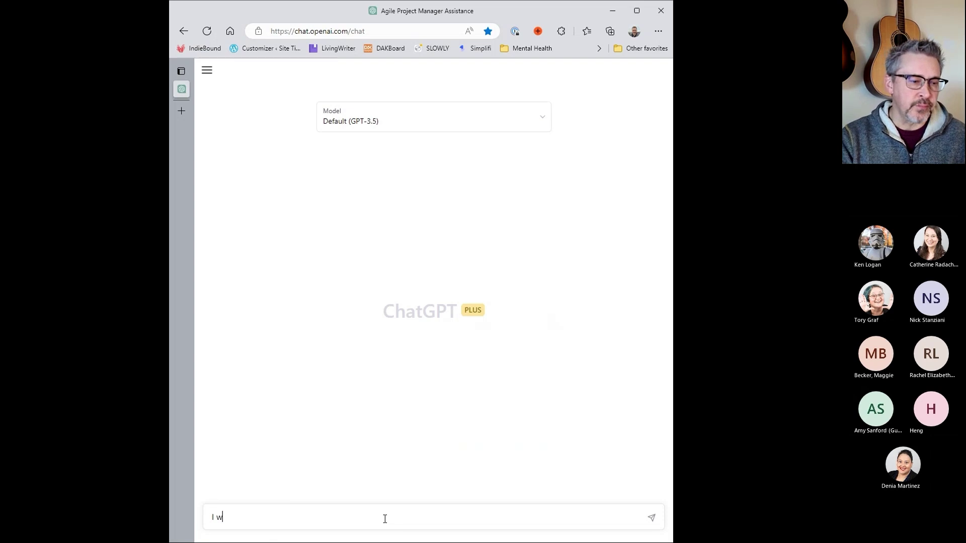
{"action": "type", "text": "ant you act as an instu"}
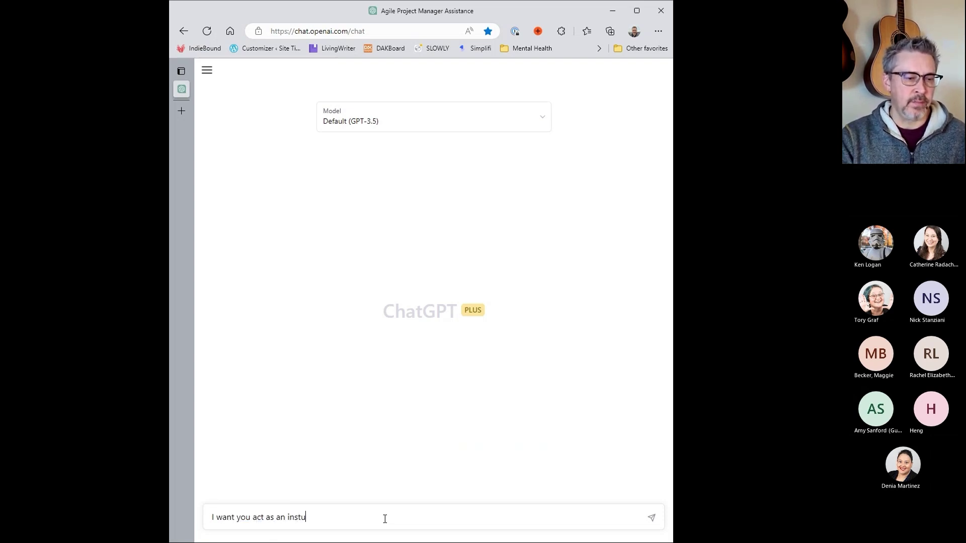
{"action": "key", "text": "BackSpace"}
{"action": "type", "text": "ruction a"}
{"action": "key", "text": "BackSpace"}
{"action": "type", "text": "designer"}
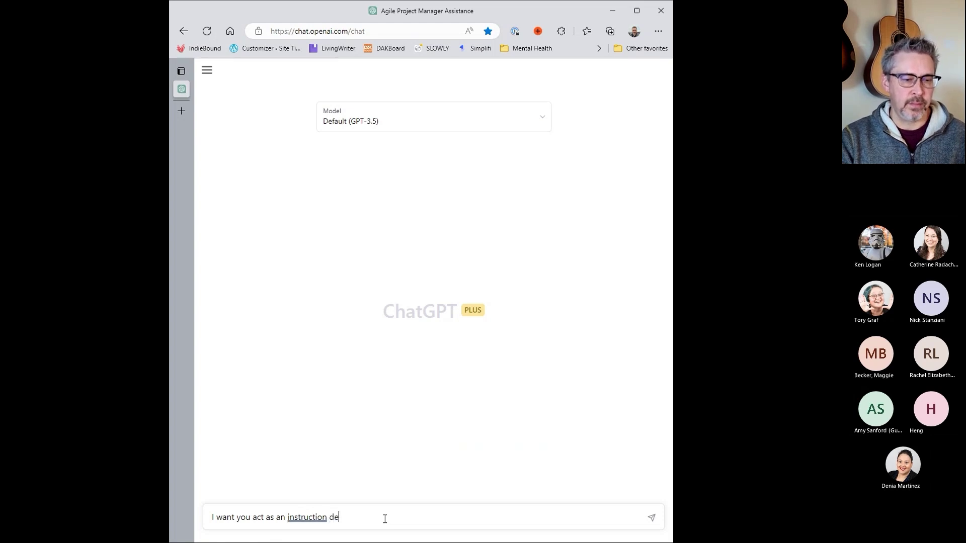
{"action": "key", "text": "Return"}
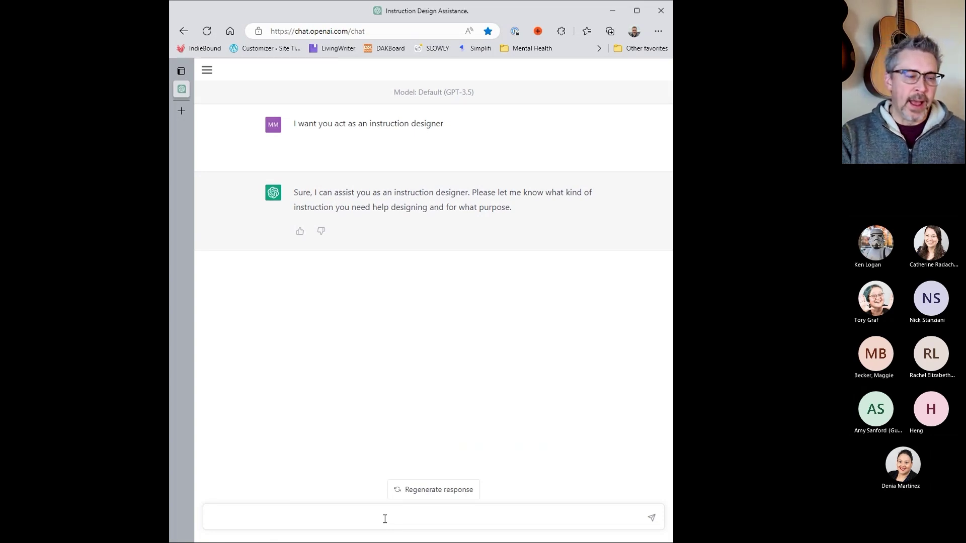
- Begin the next message with "I am creating a learning program for new managers"
{"action": "type", "text": "I am create"}
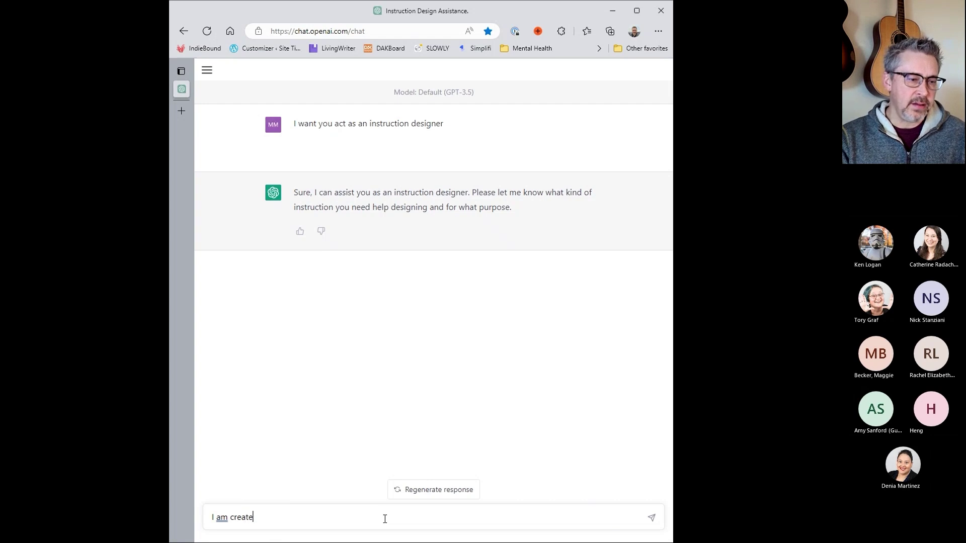
{"action": "key", "text": "BackSpace"}
{"action": "type", "text": "ing "}
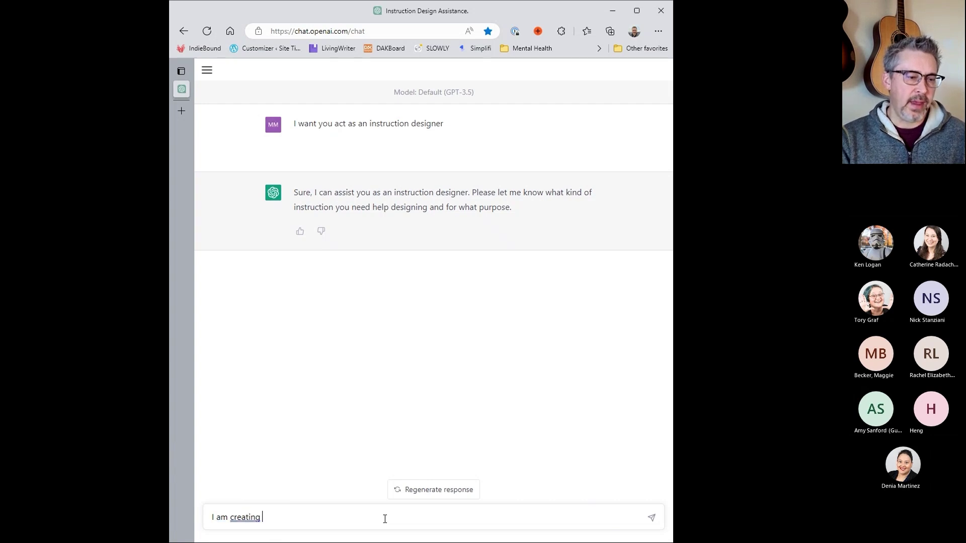
{"action": "type", "text": "a learning proj"}
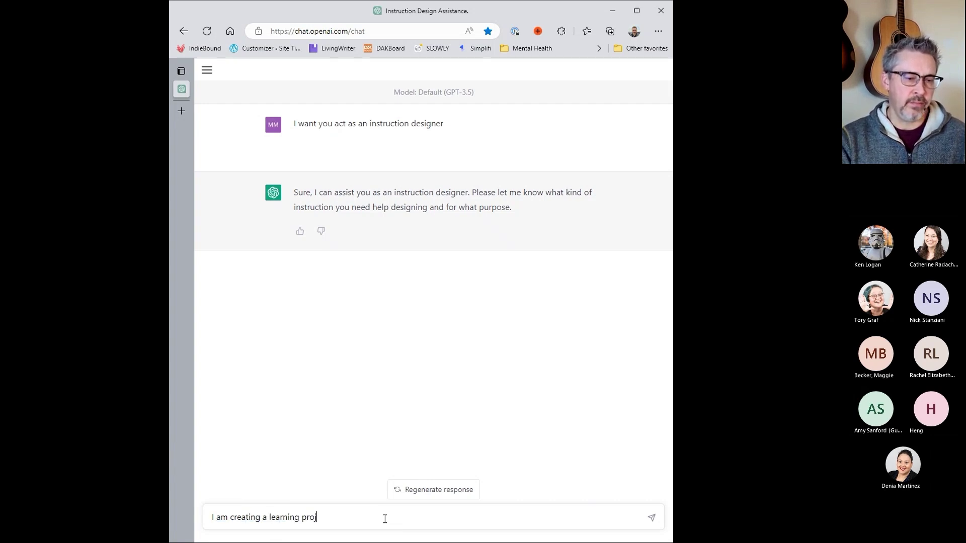
{"action": "key", "text": "BackSpace"}
{"action": "type", "text": "gram for"}
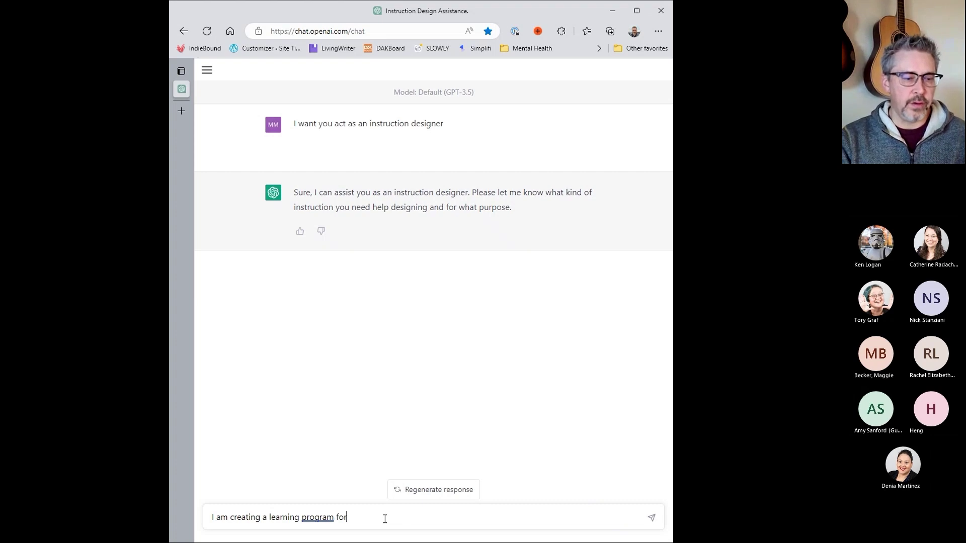
{"action": "type", "text": " new manager"}
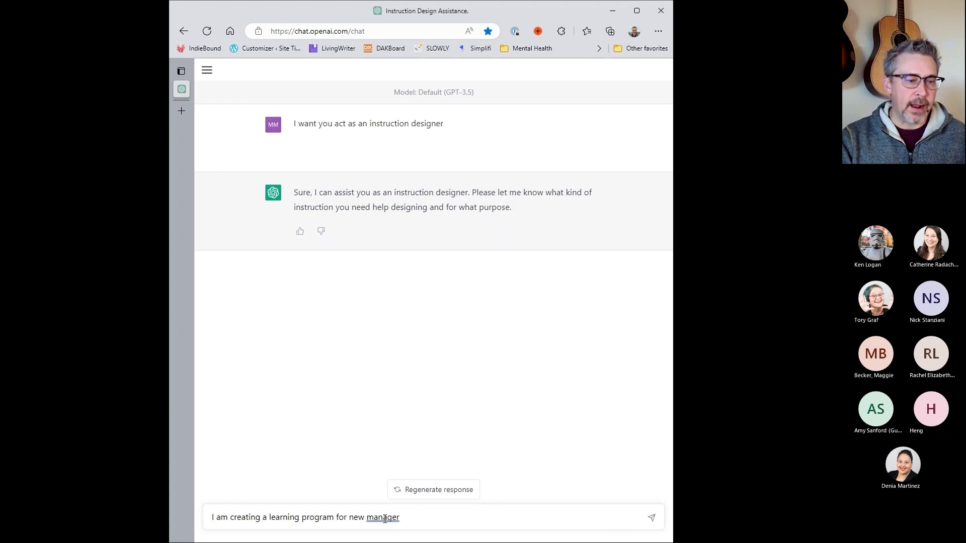
{"action": "type", "text": "s"}
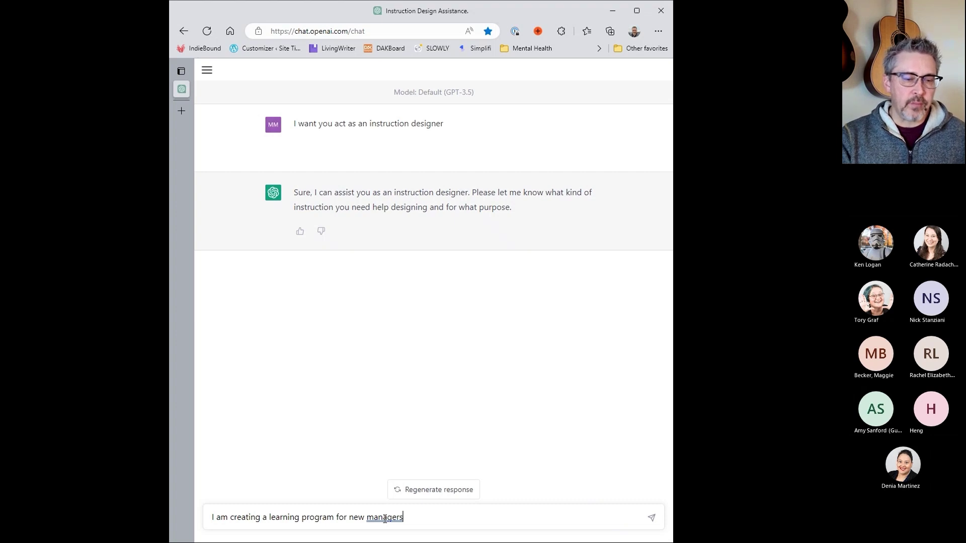
- Continue the message with "to learn the aspects of emotional intelligence. create 5 learning objects based on Bloom's Taxonomy"
{"action": "type", "text": " to learn"}
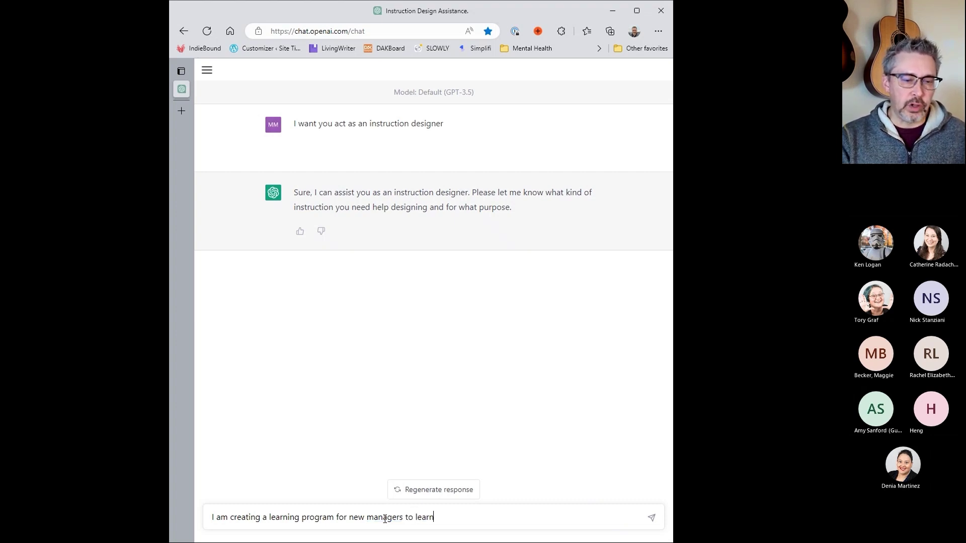
{"action": "type", "text": " the aspects of"}
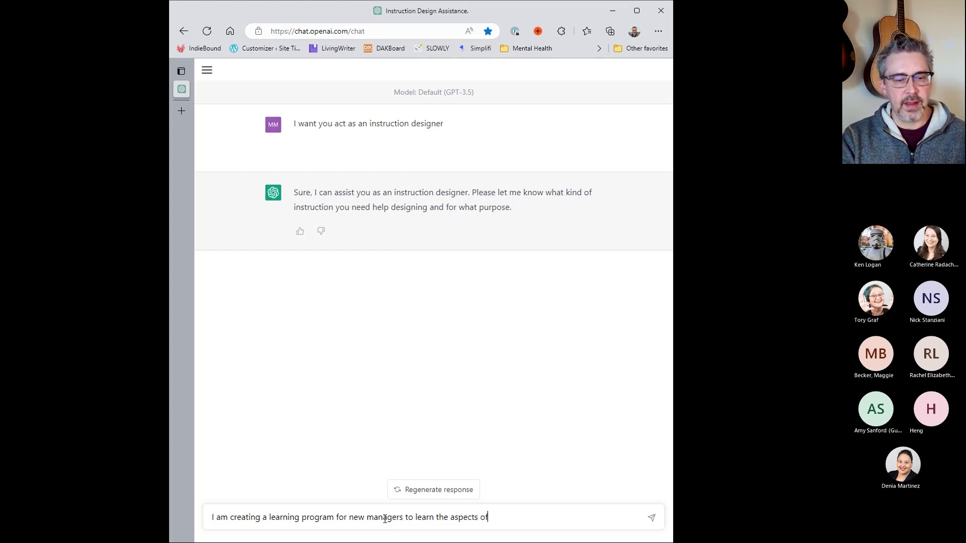
{"action": "type", "text": " emotional intelligence. create 5 learning b"}
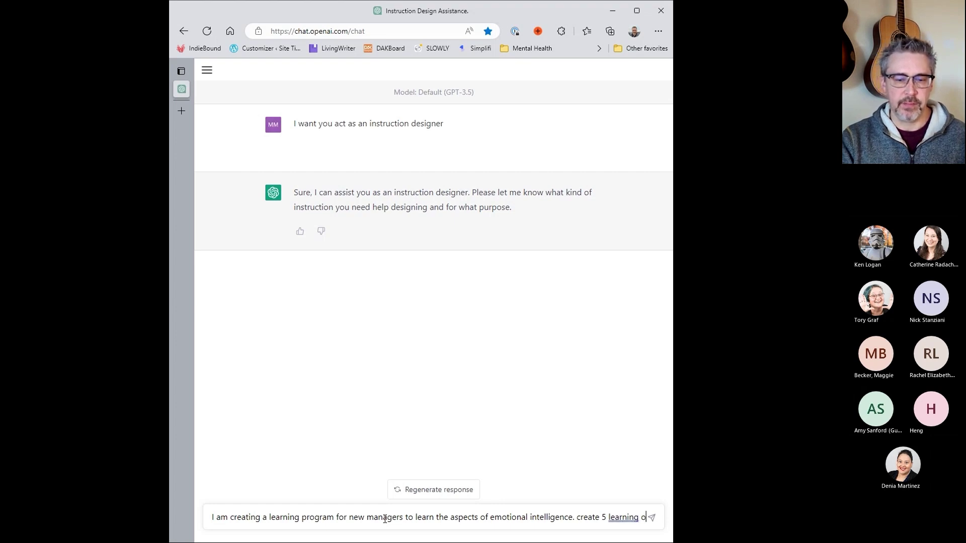
{"action": "type", "text": "bjects based on Bloom's Taxonomy."}
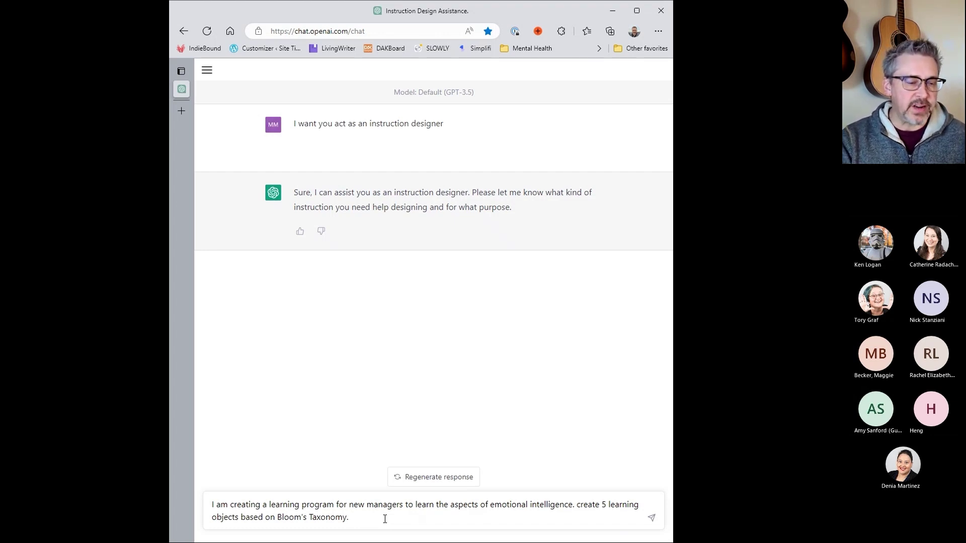
- Extend the request with the purpose "to help these managers learn how to recognize"
{"action": "type", "text": "to hel"}
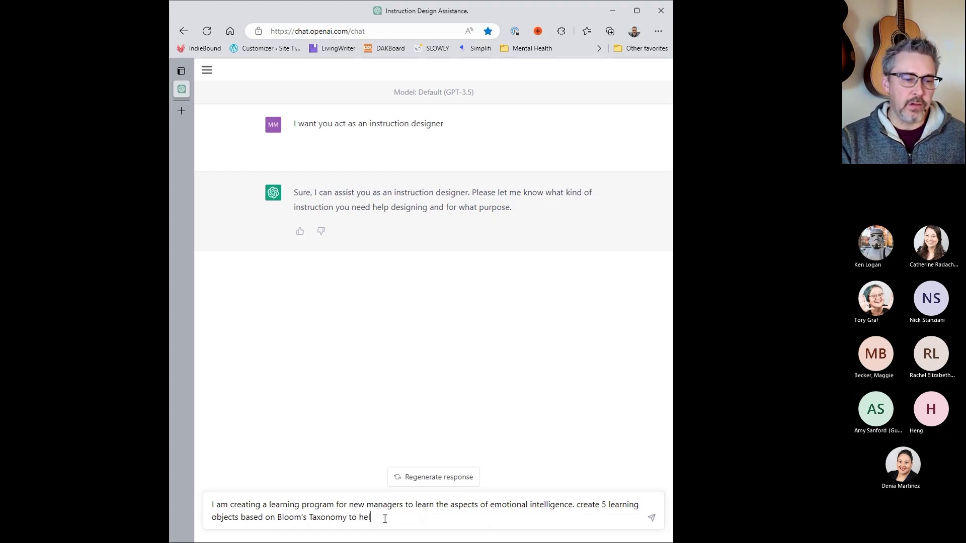
{"action": "type", "text": "p these manag"}
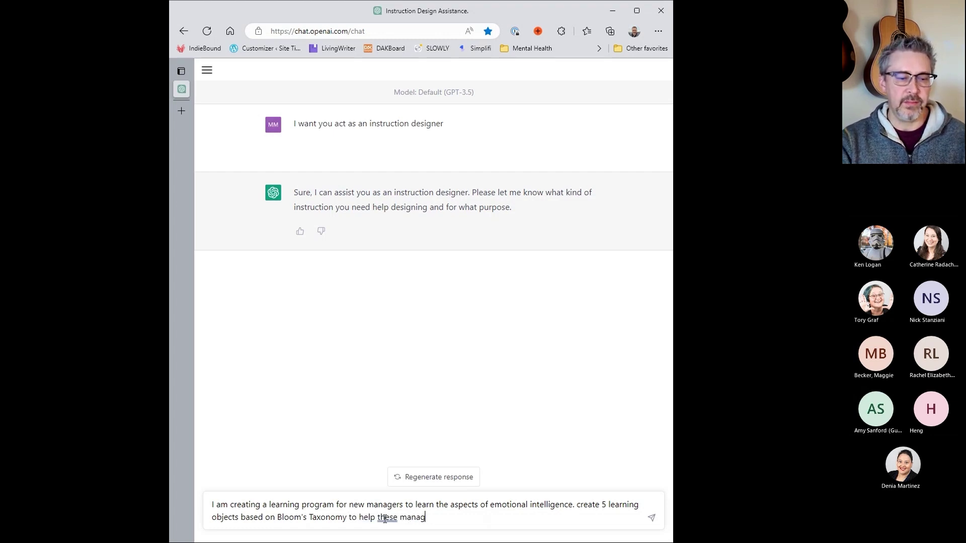
{"action": "type", "text": "ers learn ho"}
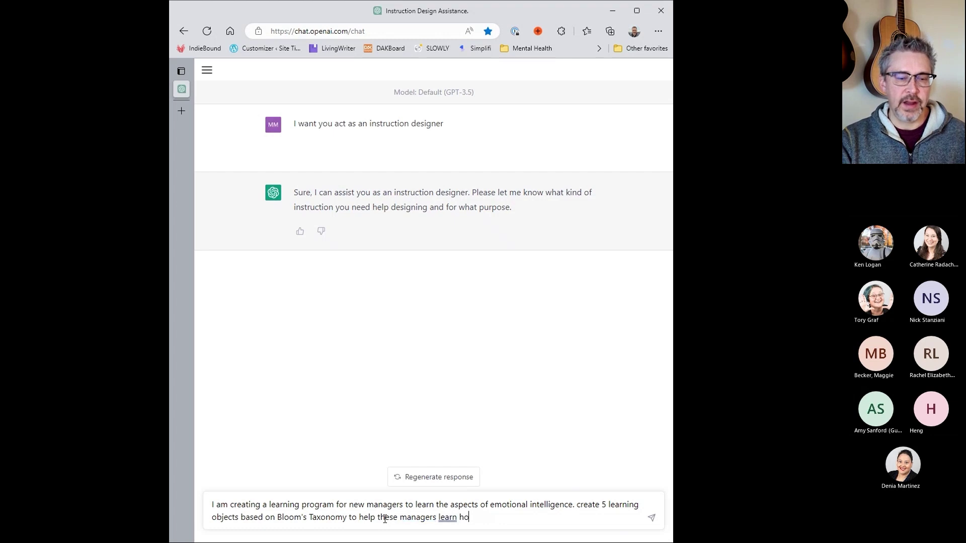
{"action": "type", "text": "w to "}
{"action": "type", "text": "recogniz"}
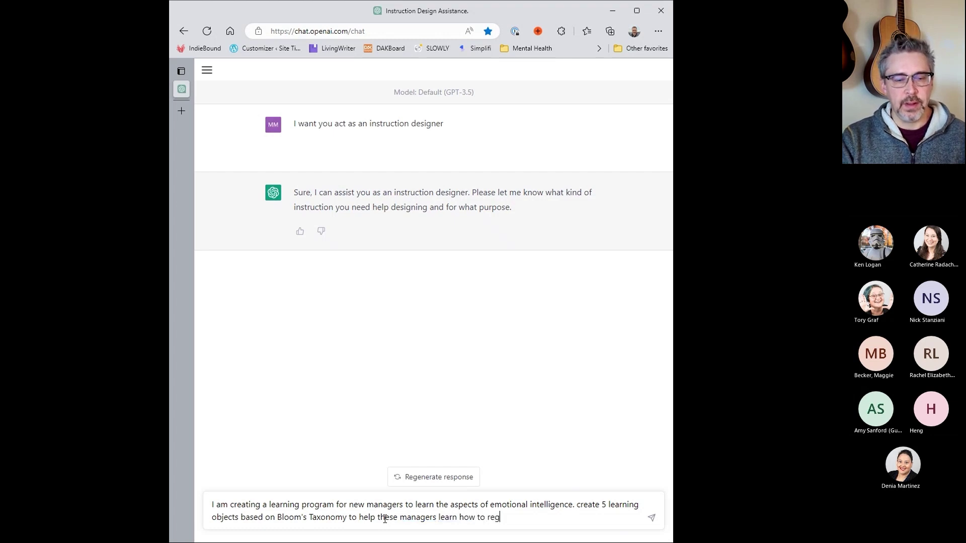
{"action": "type", "text": "e and"}
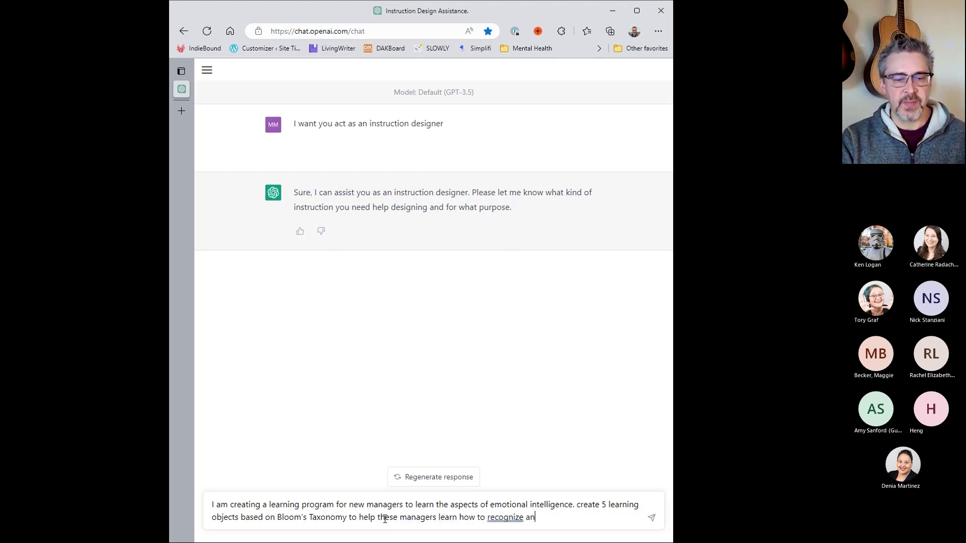
{"action": "key", "text": "BackSpace"}
{"action": "key", "text": "BackSpace"}
{"action": "key", "text": "BackSpace"}
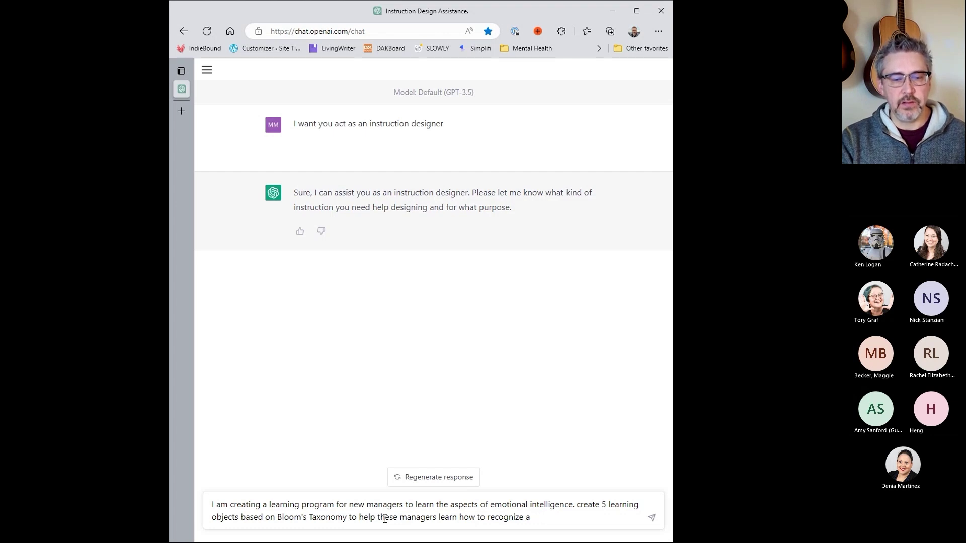
- Complete the request with ", implement, and practice emotional intelligence" and send the message
{"action": "type", "text": ", impl"}
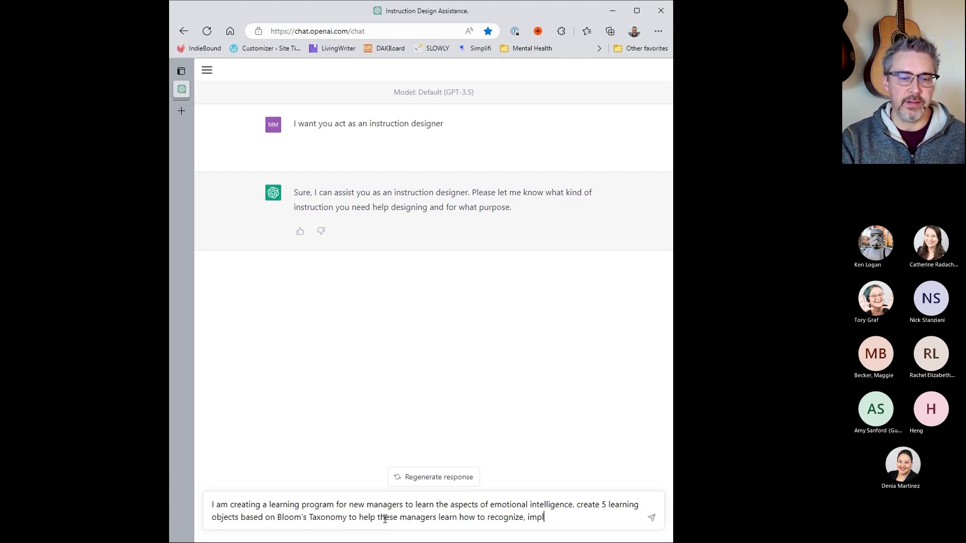
{"action": "type", "text": "ement"}
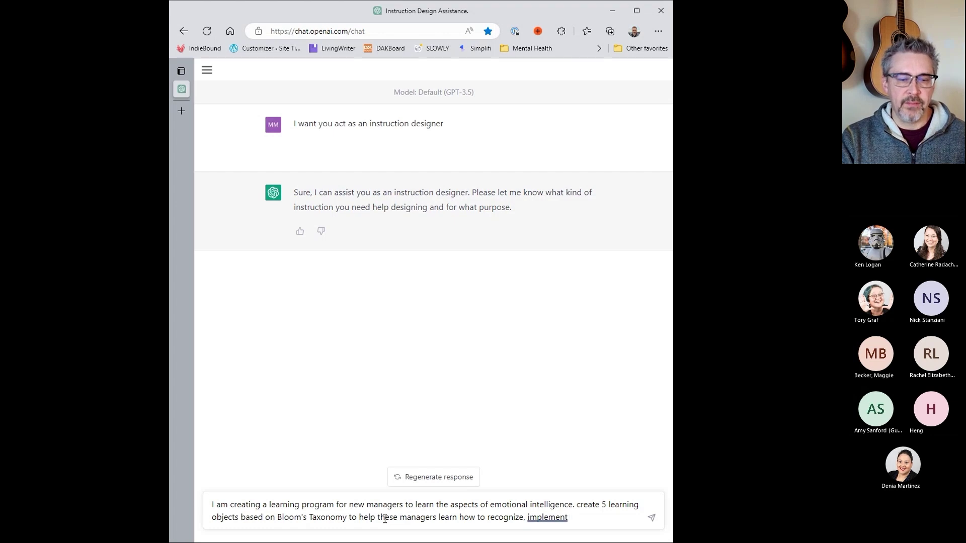
{"action": "type", "text": ", and practice emotional int"}
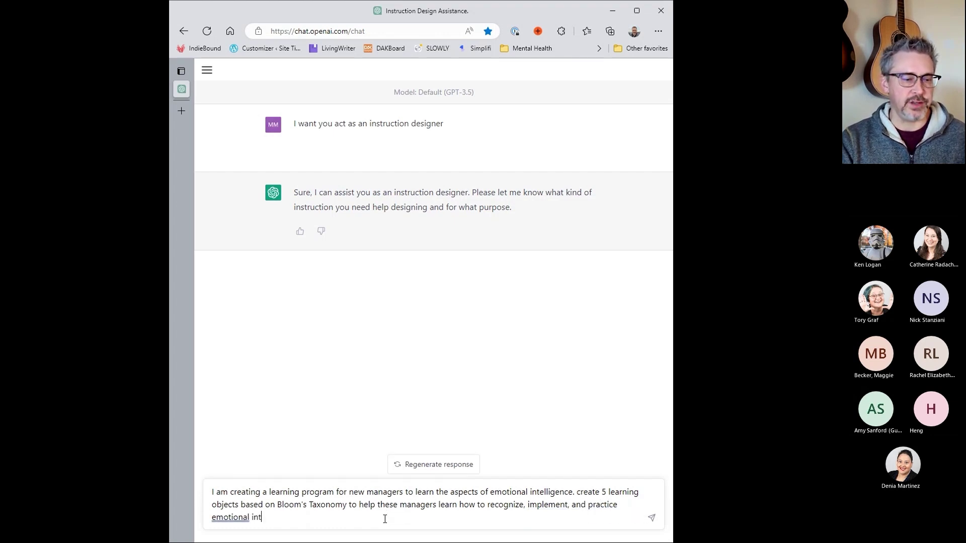
{"action": "type", "text": "elligence"}
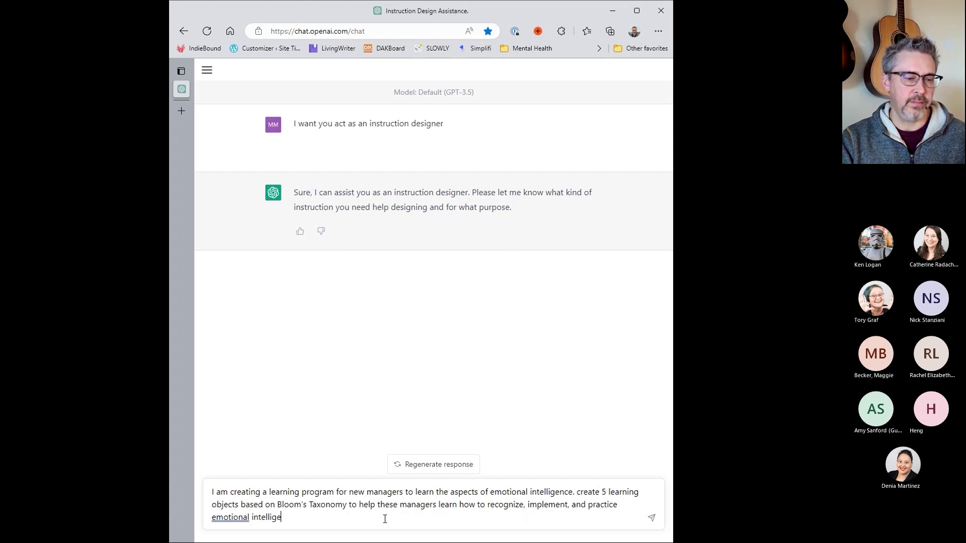
{"action": "key", "text": "Return"}
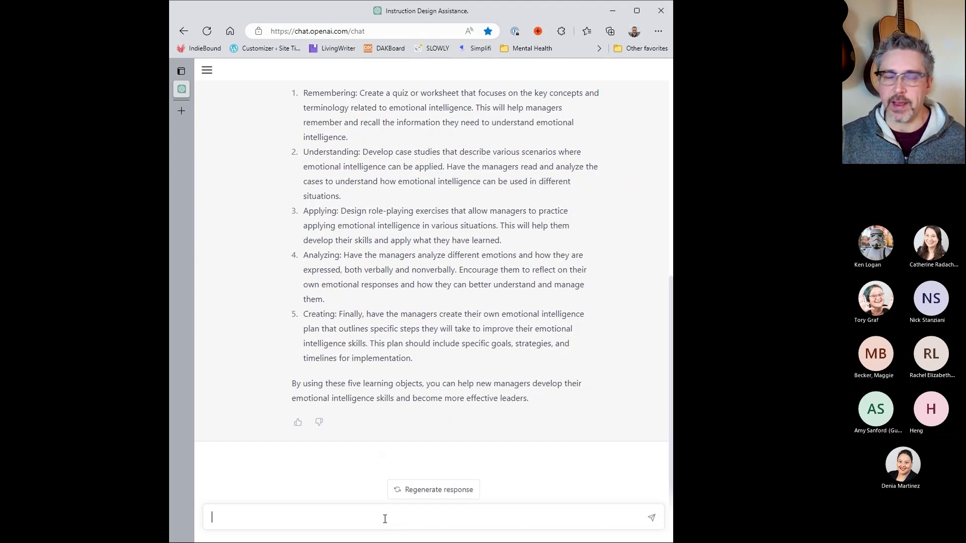
- Review the generated learning objects on emotional intelligence from the introduction to the closing paragraph
{"action": "scroll", "coordinate": [448, 309], "scroll_direction": "up", "scroll_amount": 3}
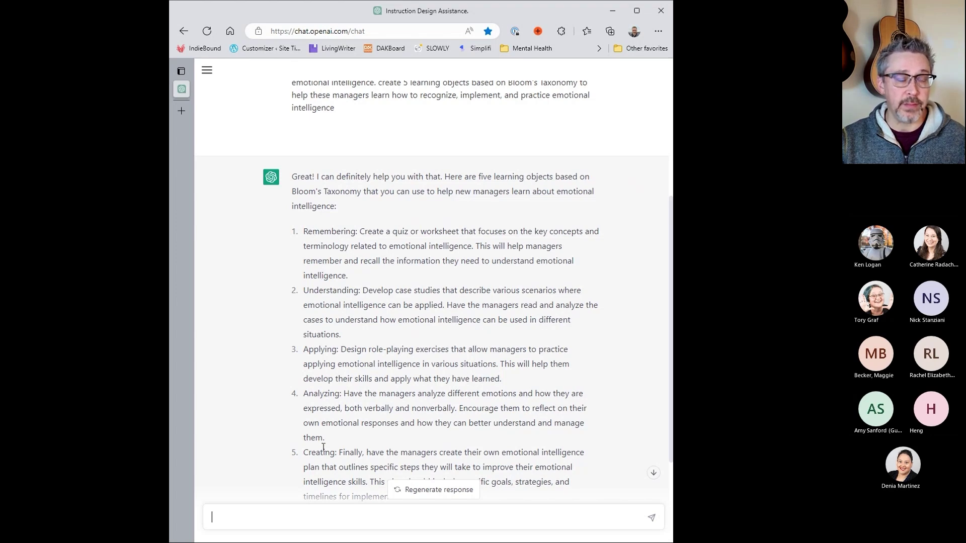
{"action": "scroll", "coordinate": [323, 446], "scroll_direction": "down", "scroll_amount": 2}
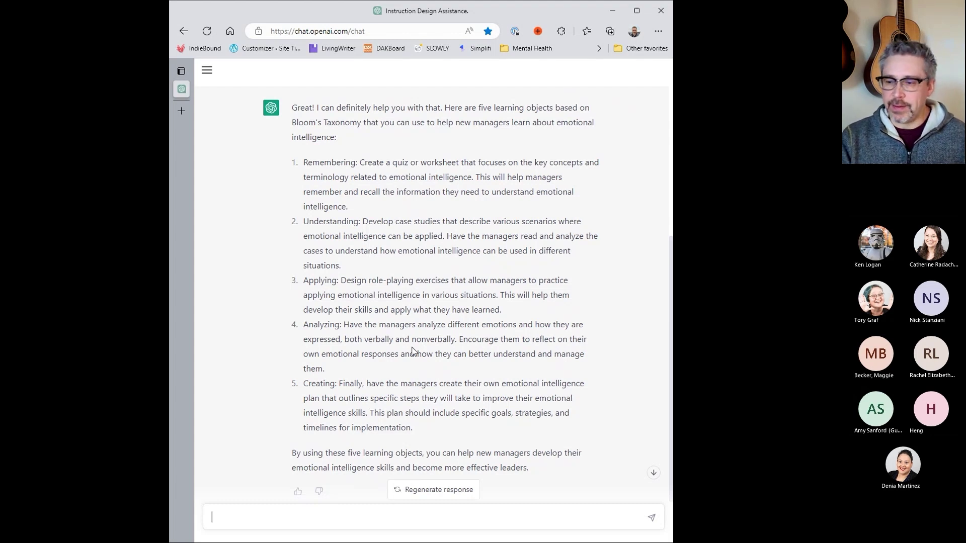
{"action": "scroll", "coordinate": [360, 293], "scroll_direction": "down", "scroll_amount": 2}
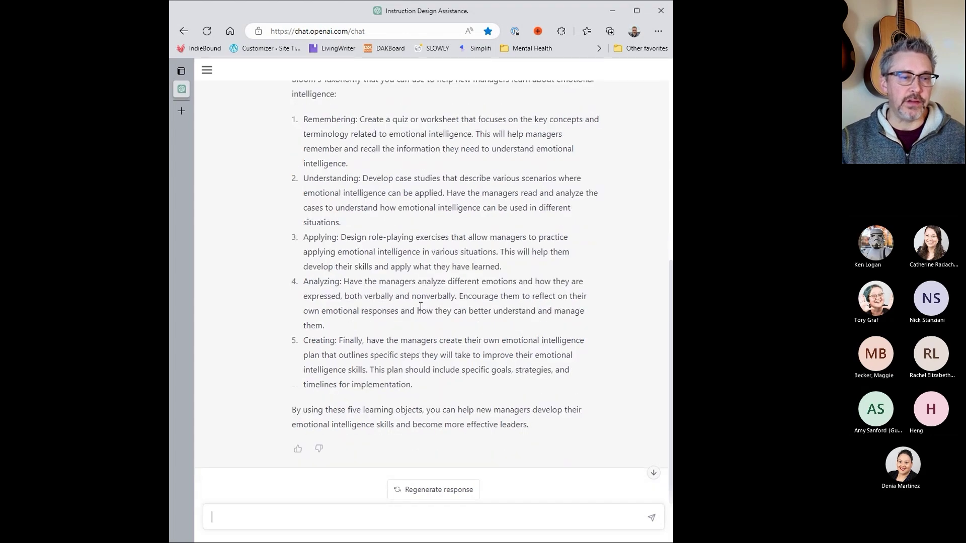